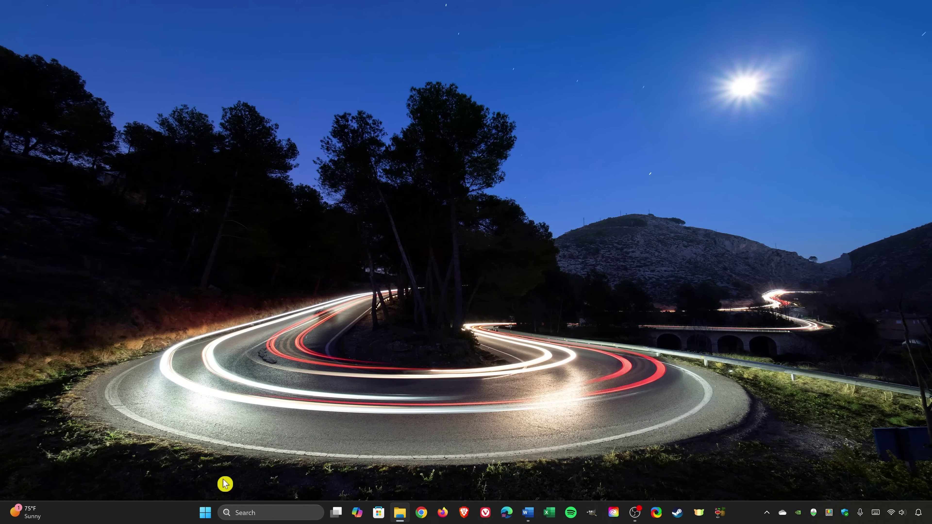
- Run a Windows Update check in Settings and confirm the PC is up to date
right_click(209, 516)
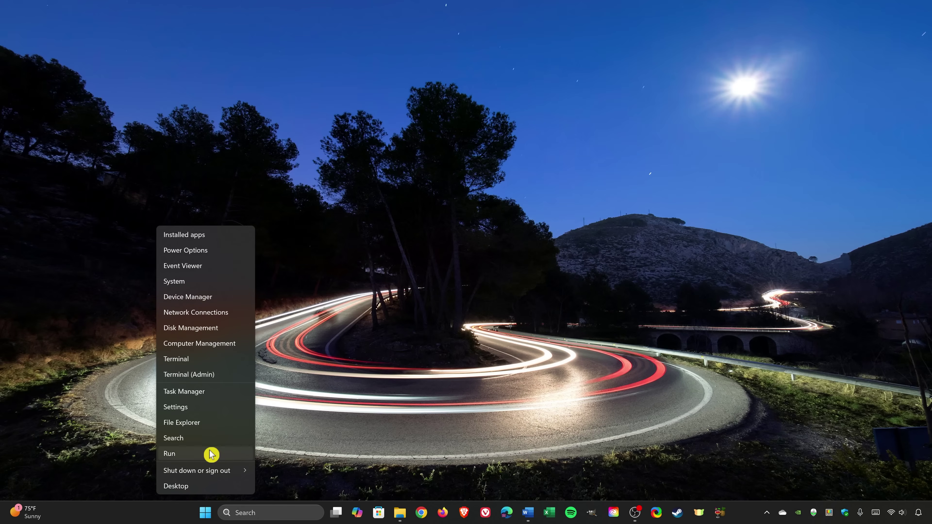
click(206, 411)
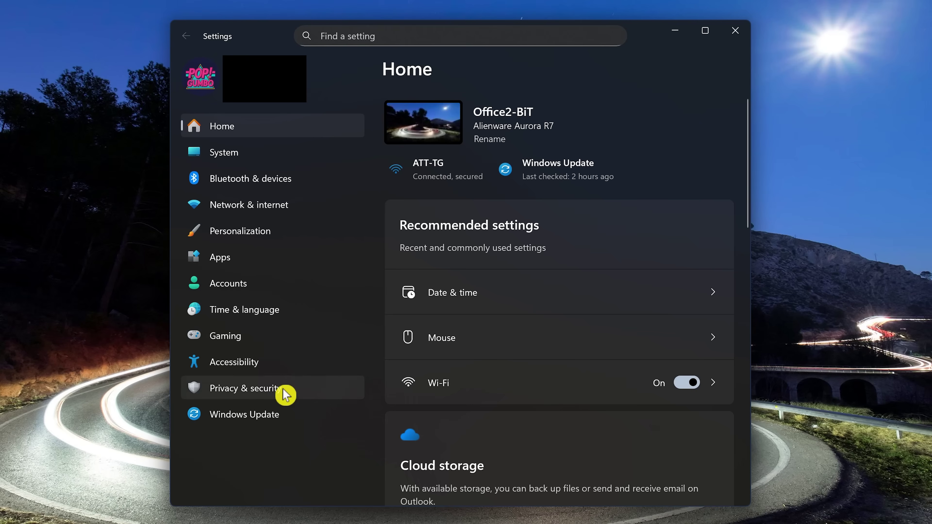
click(279, 419)
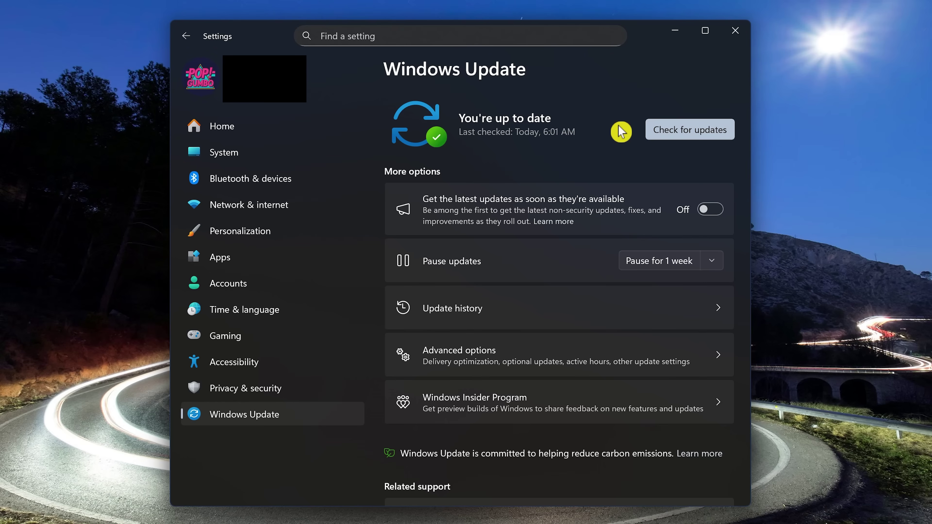
click(678, 130)
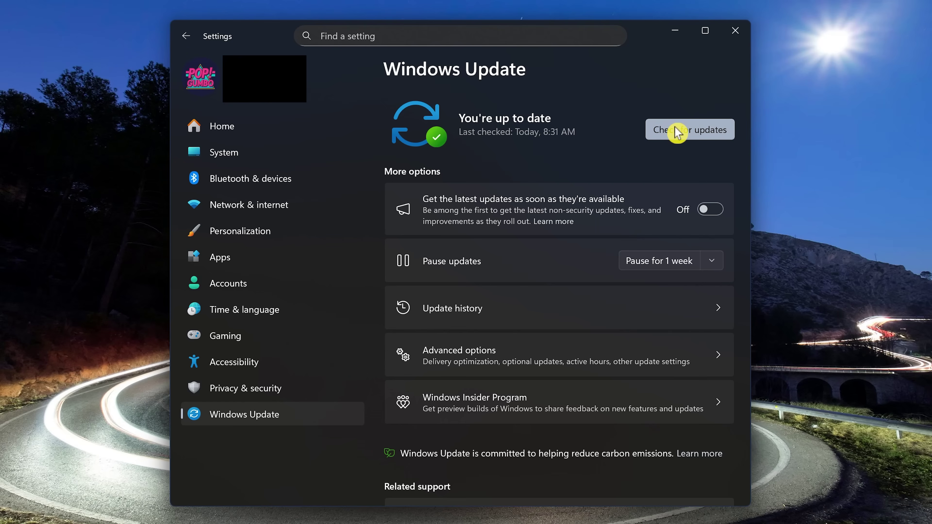
- Select both optional driver updates: the BenQ PD3200U monitor driver and Alienware firmware
click(572, 358)
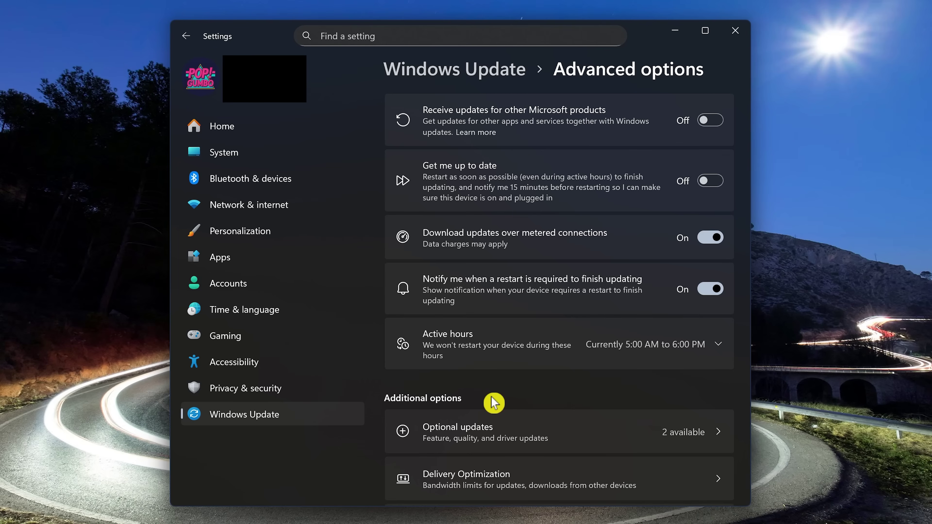
click(513, 433)
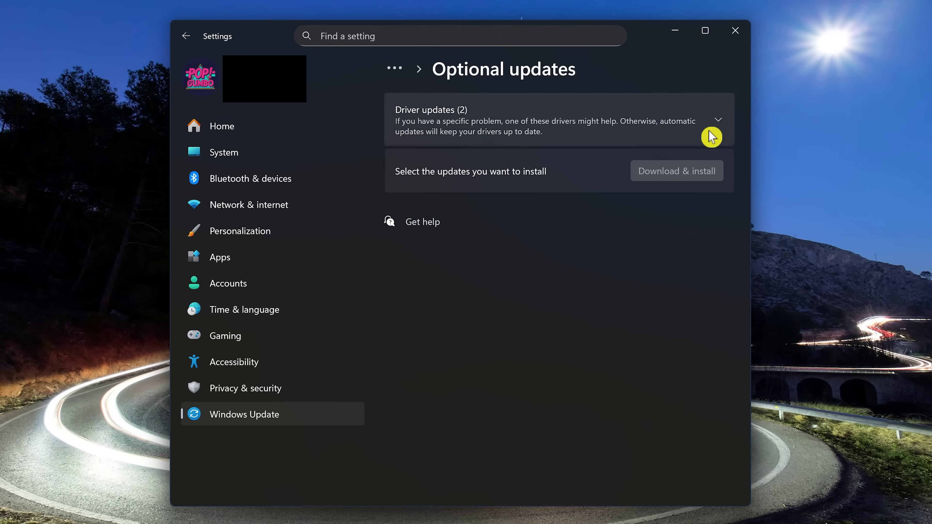
click(715, 127)
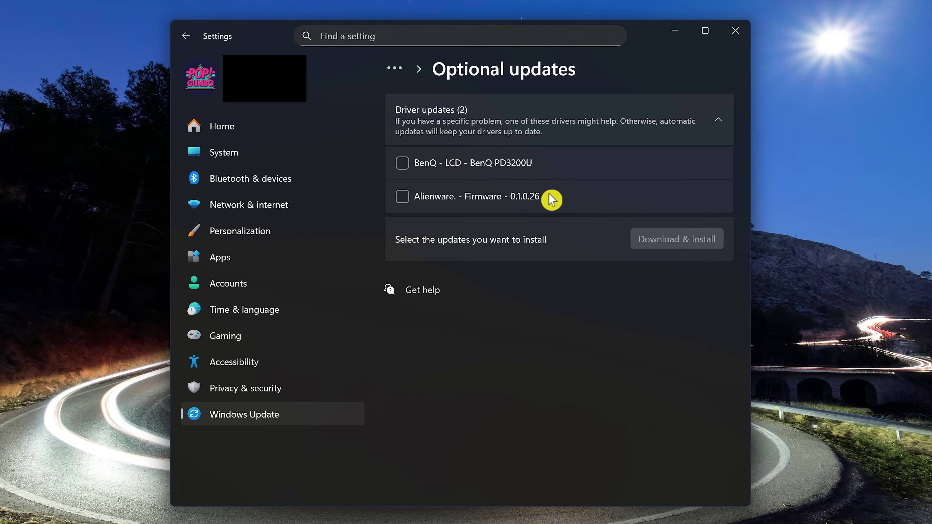
click(403, 164)
click(402, 197)
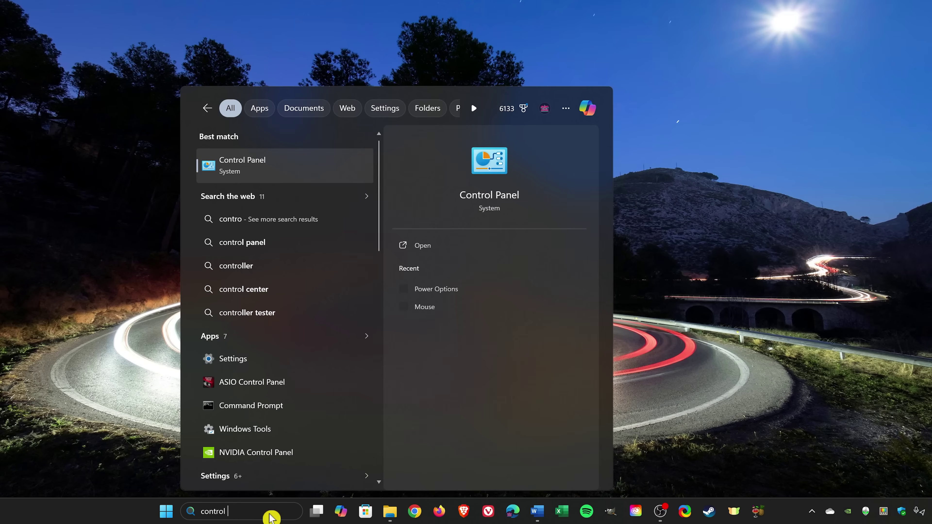
- Open Control Panel in Large icons view and go to Power Options
text(panel)
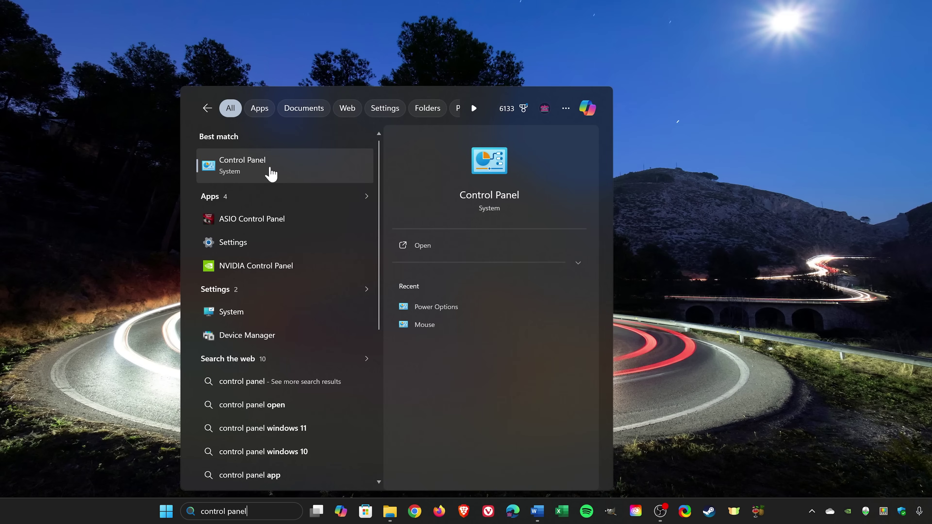
click(271, 174)
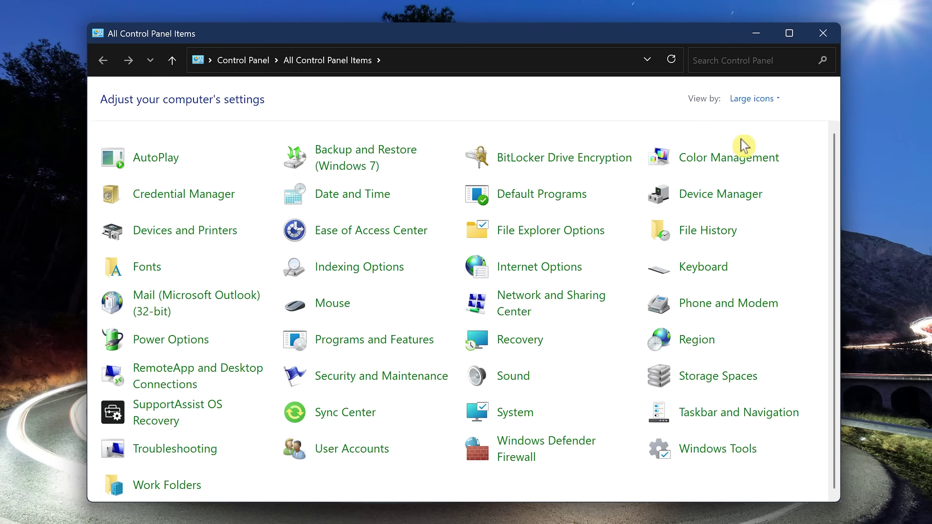
click(763, 105)
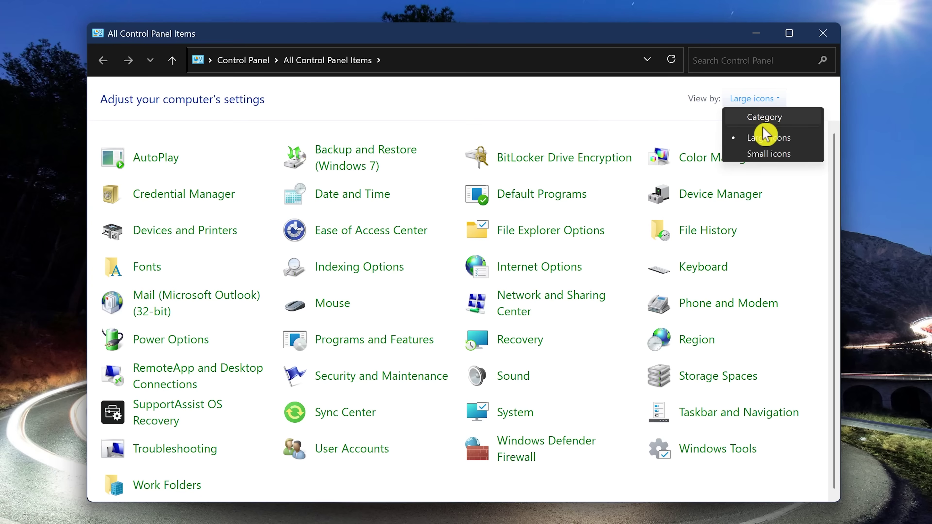
click(766, 141)
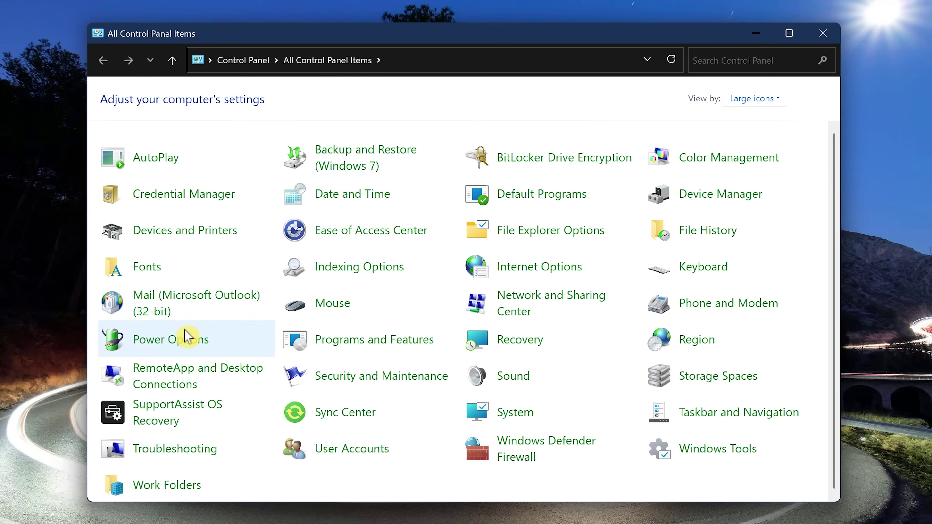
click(171, 341)
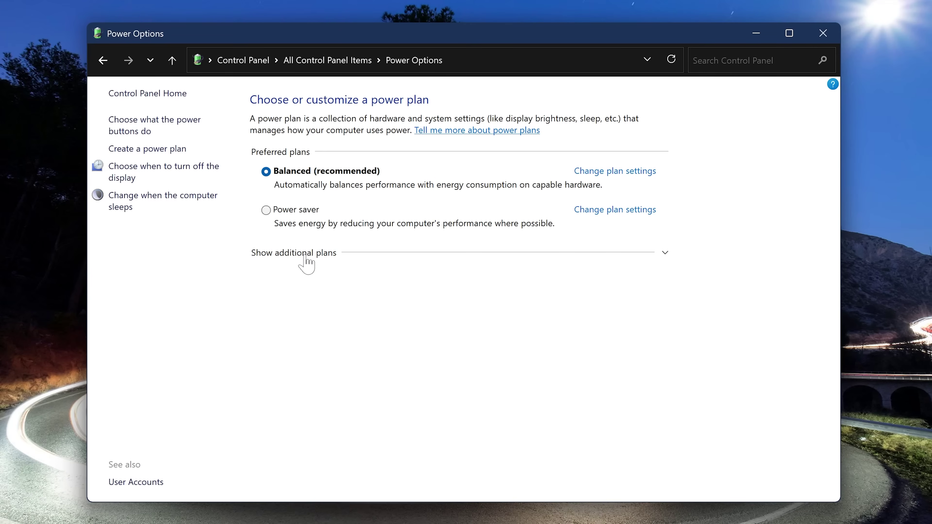
- Reveal the additional plans and select the High performance power plan
click(306, 262)
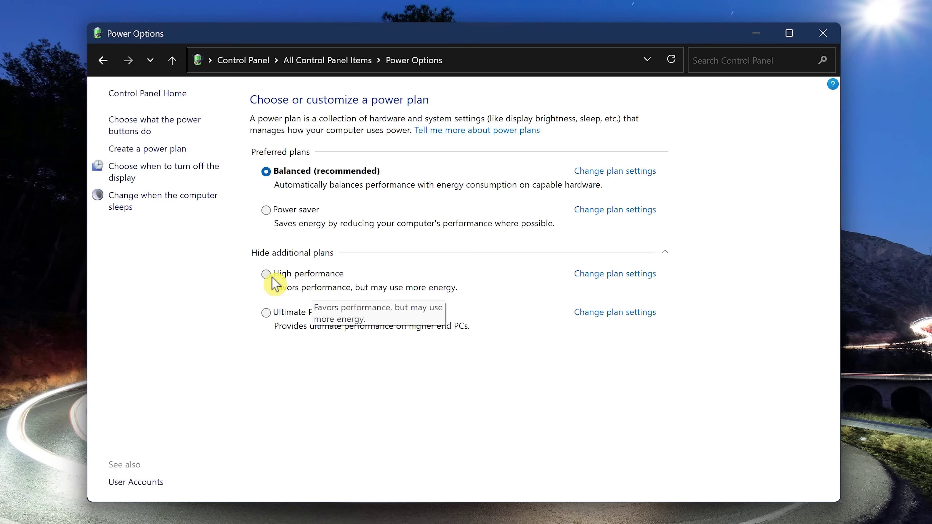
click(276, 284)
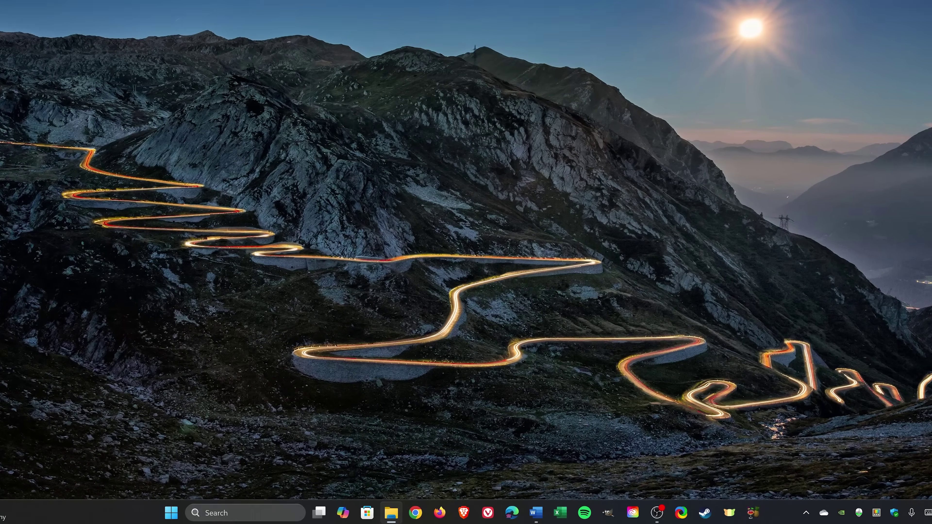
- Search 'system restore', open Create a restore point, and select the OS (C:) drive
click(279, 512)
text(s)
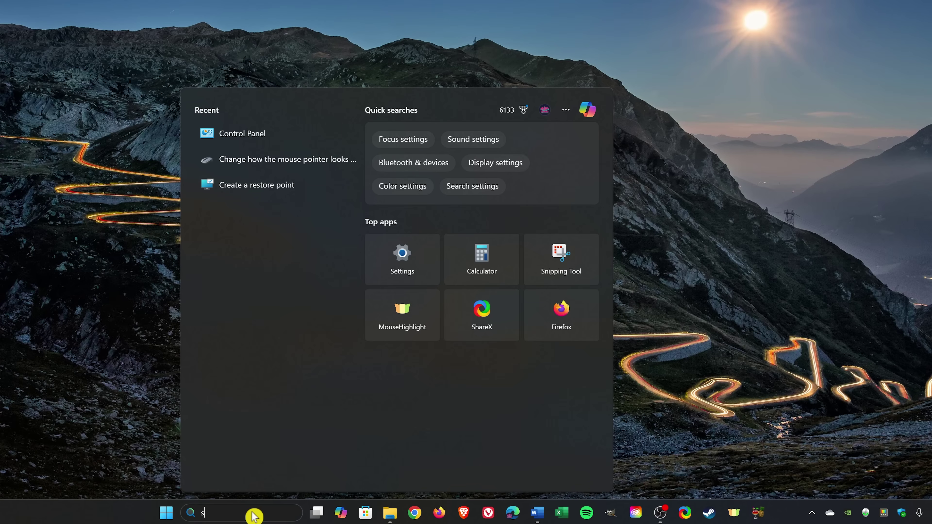
text(ystem restore)
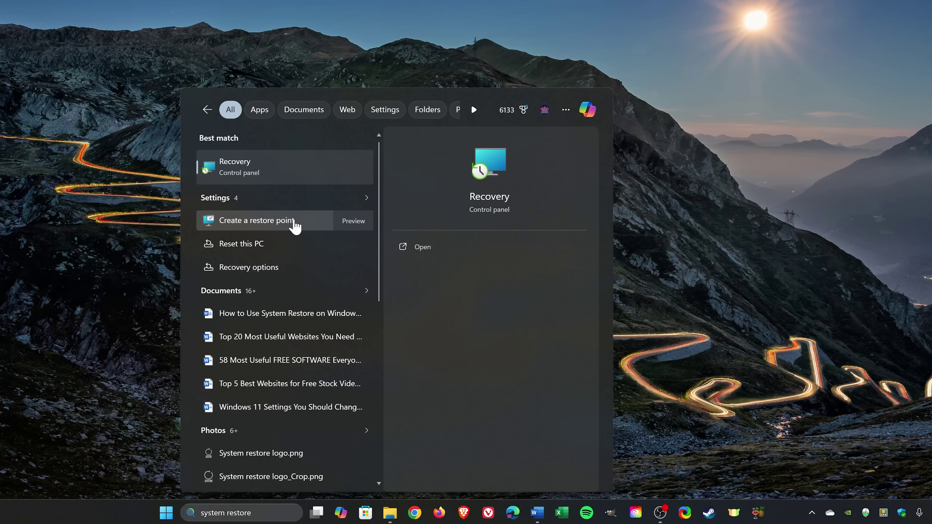
click(295, 226)
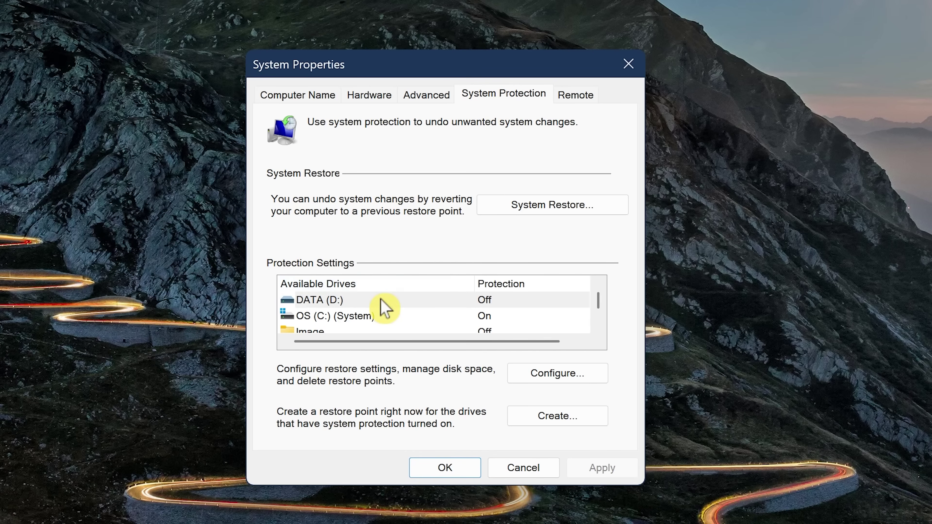
click(384, 323)
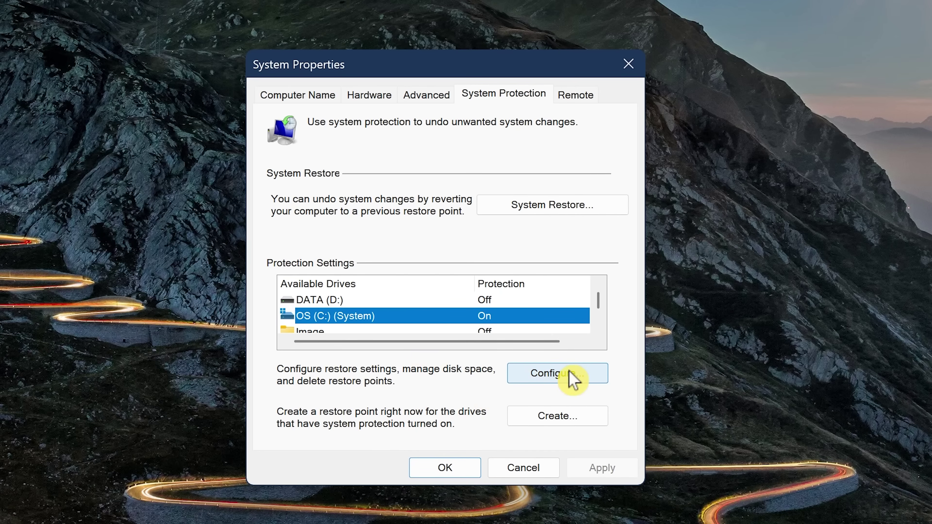
- Cap OS (C:) restore-point Max Usage at 2% (9.23 GB), accepting deletion of older points
click(571, 378)
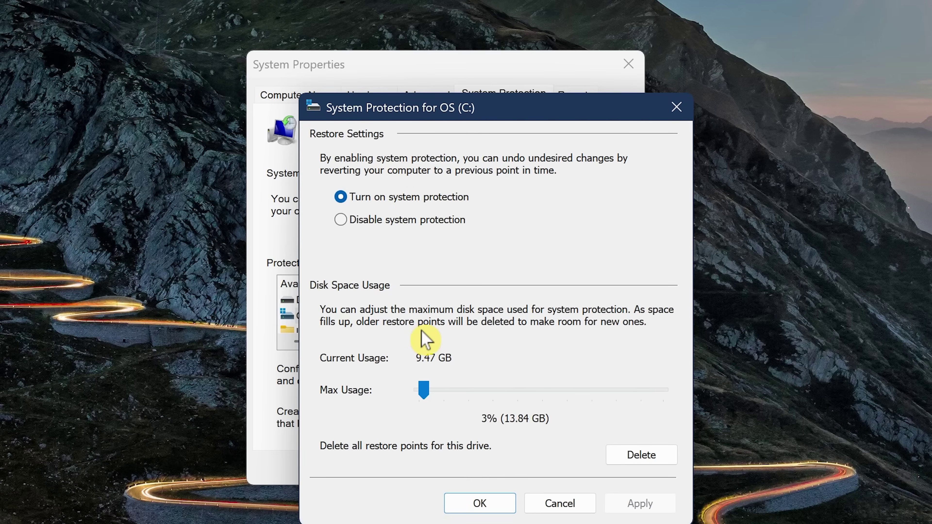
click(437, 390)
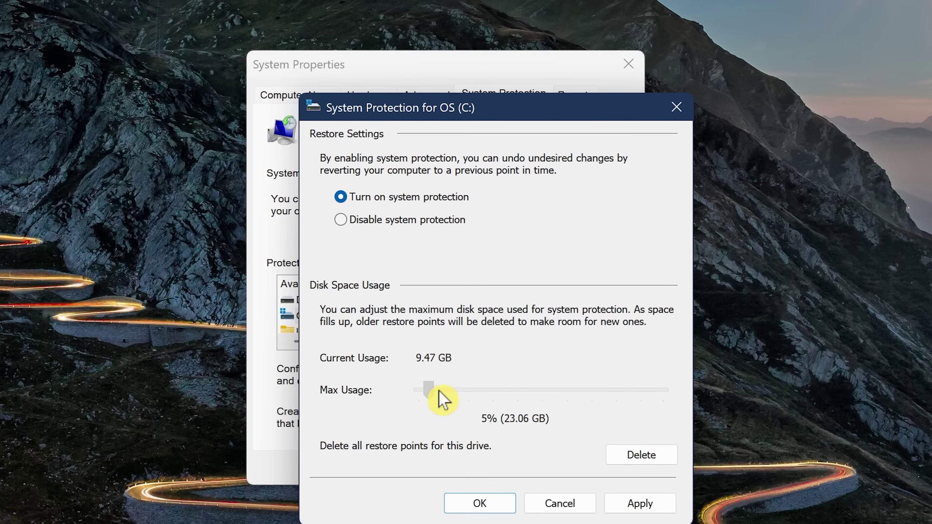
drag(439, 391, 441, 399)
click(484, 505)
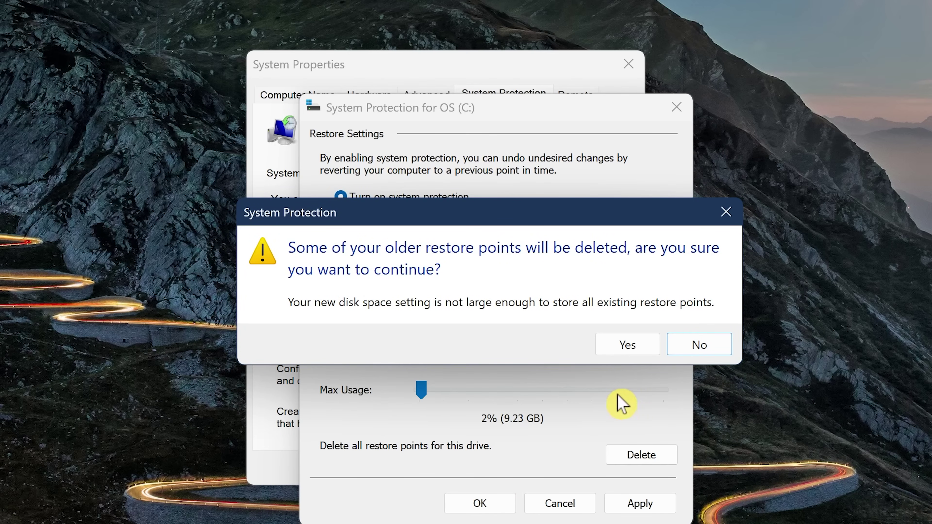
click(626, 347)
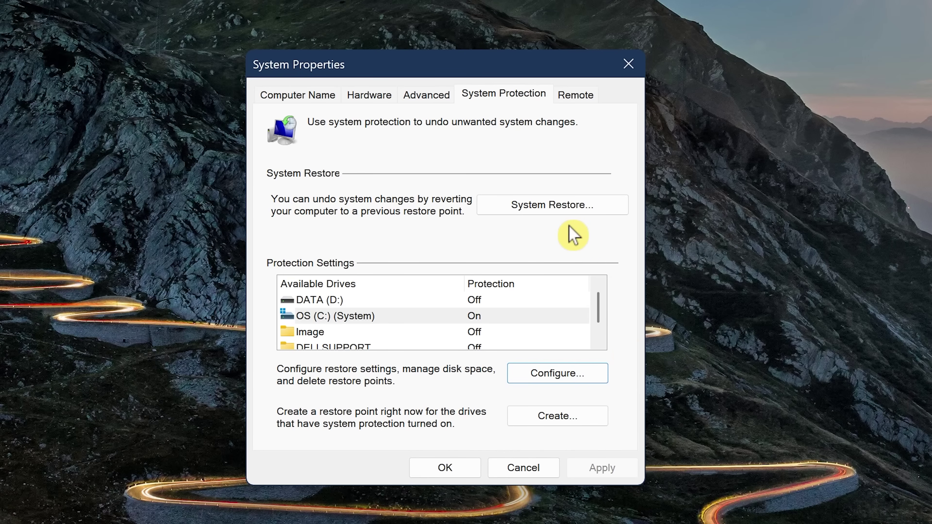
- In System Restore, choose the 9/25/2025 09:54:37 AM restore point and advance to confirmation
click(561, 209)
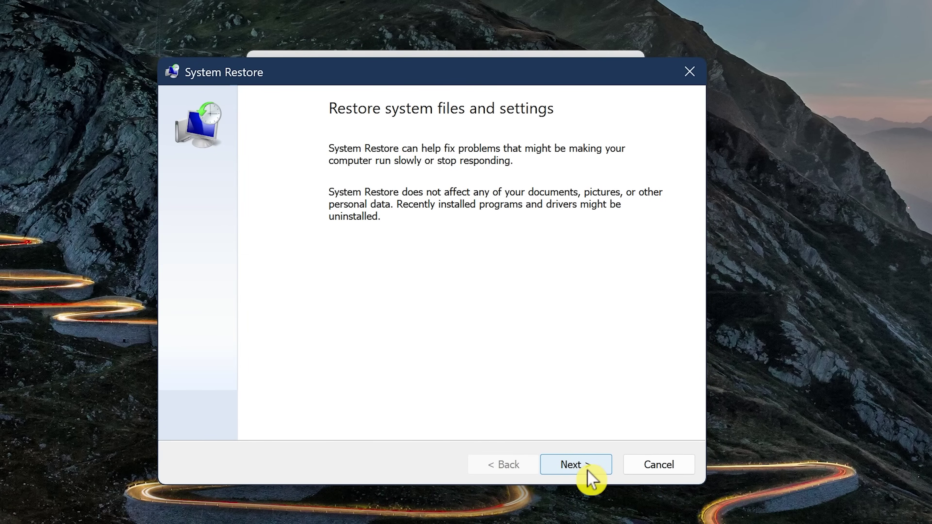
click(588, 471)
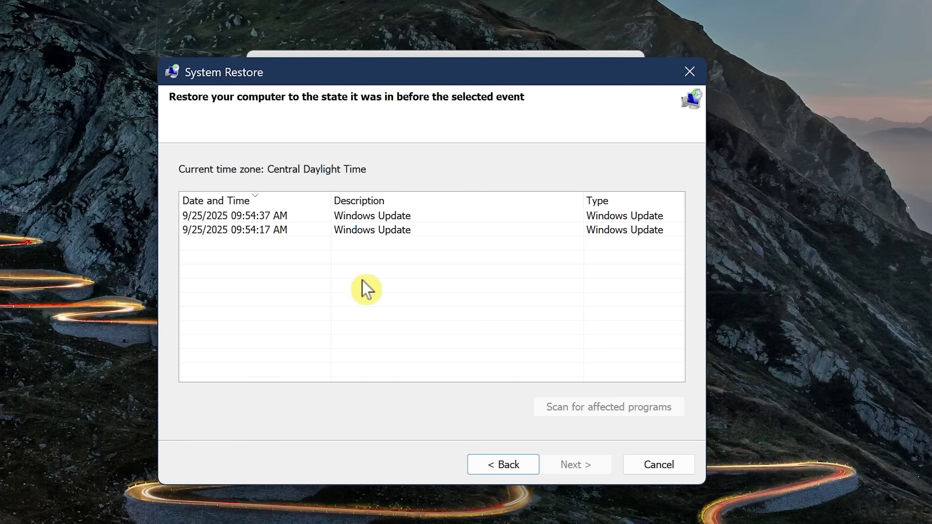
click(364, 218)
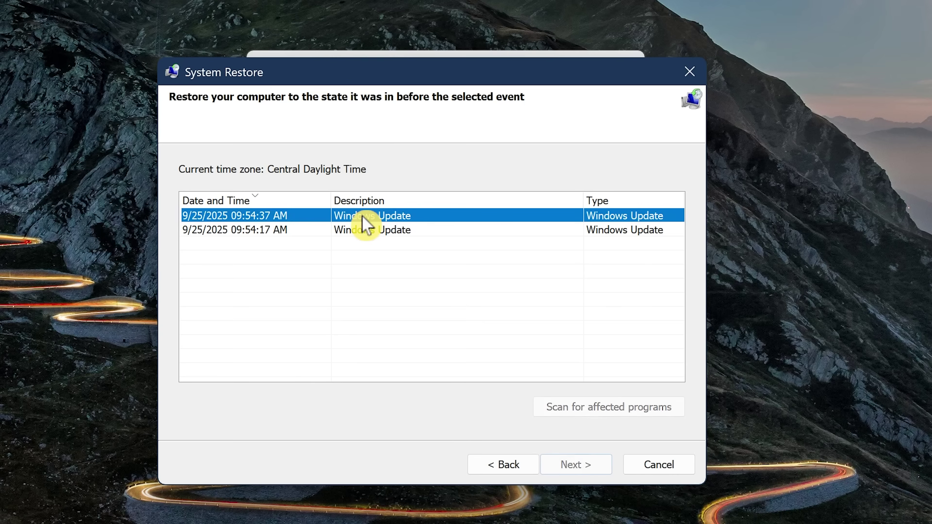
click(573, 472)
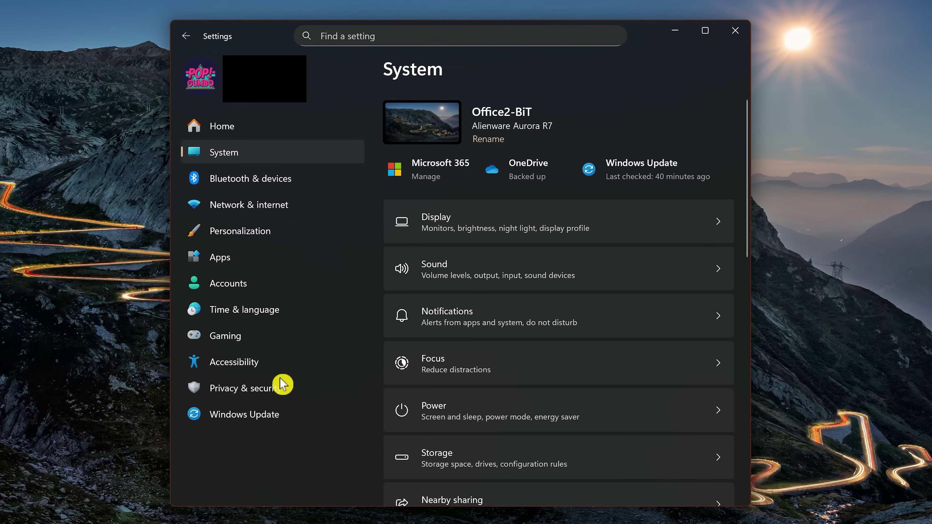
- Switch off all six Recommendations & offers toggles, from Personalized offers to Advertising ID
click(287, 389)
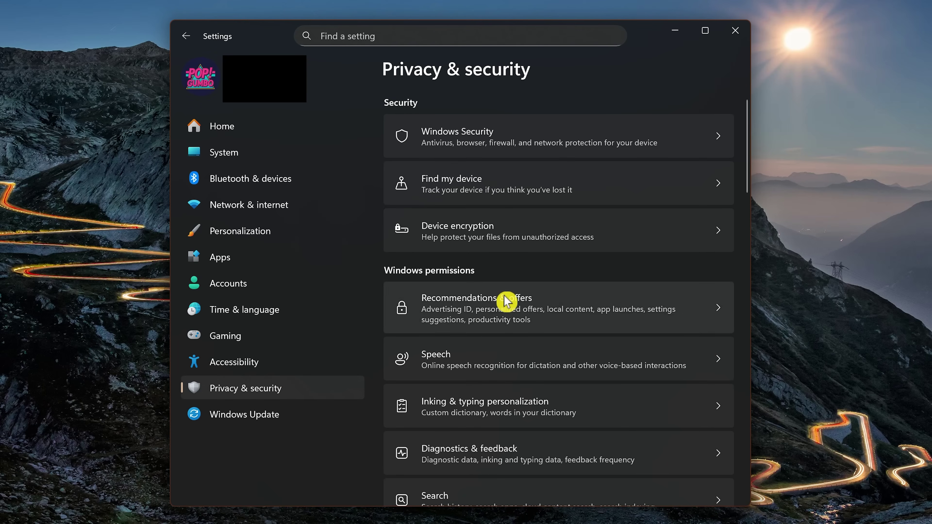
click(515, 315)
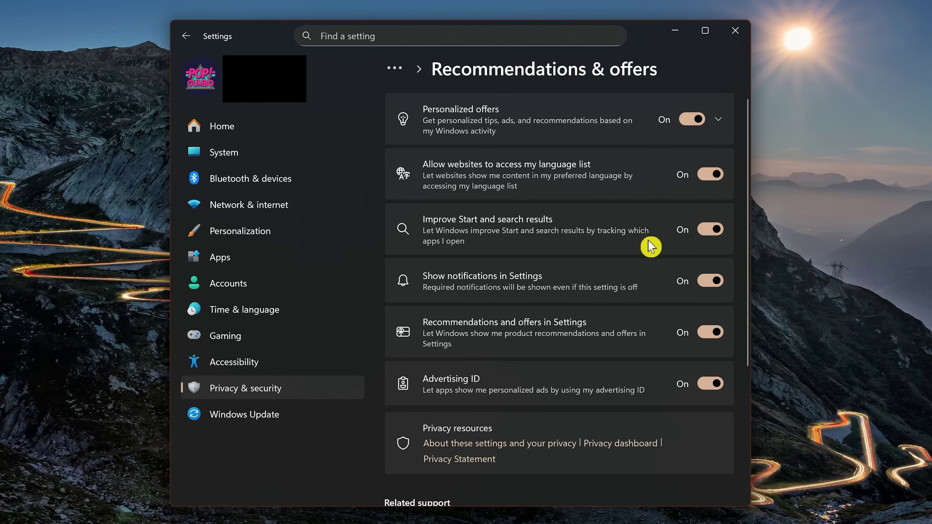
click(700, 126)
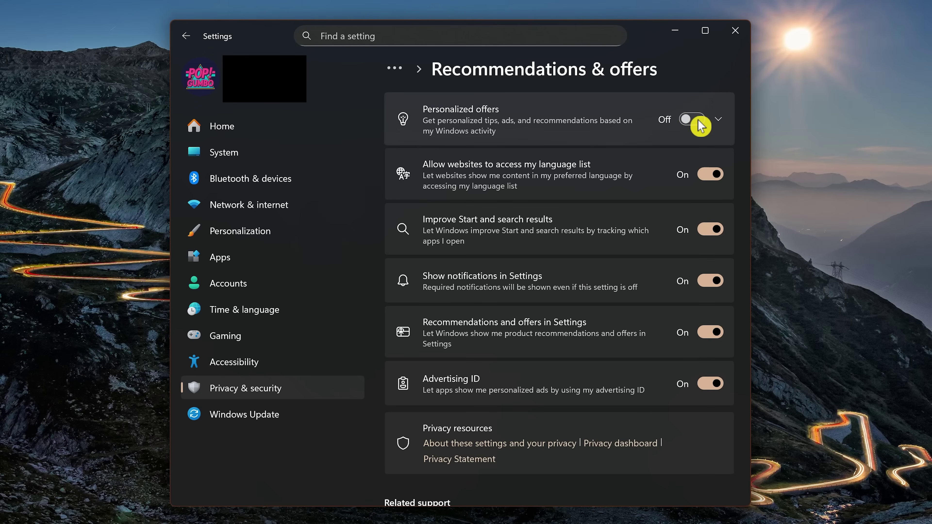
click(716, 176)
click(716, 230)
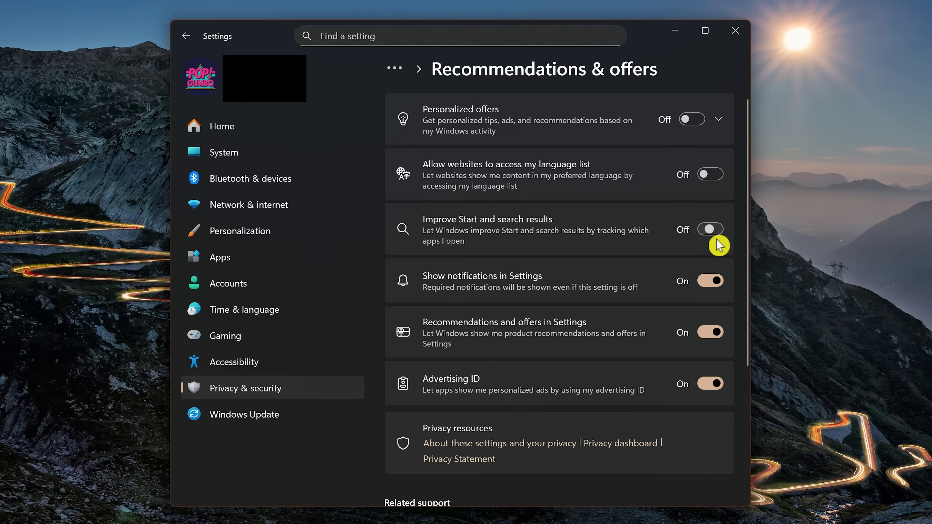
click(714, 282)
click(718, 341)
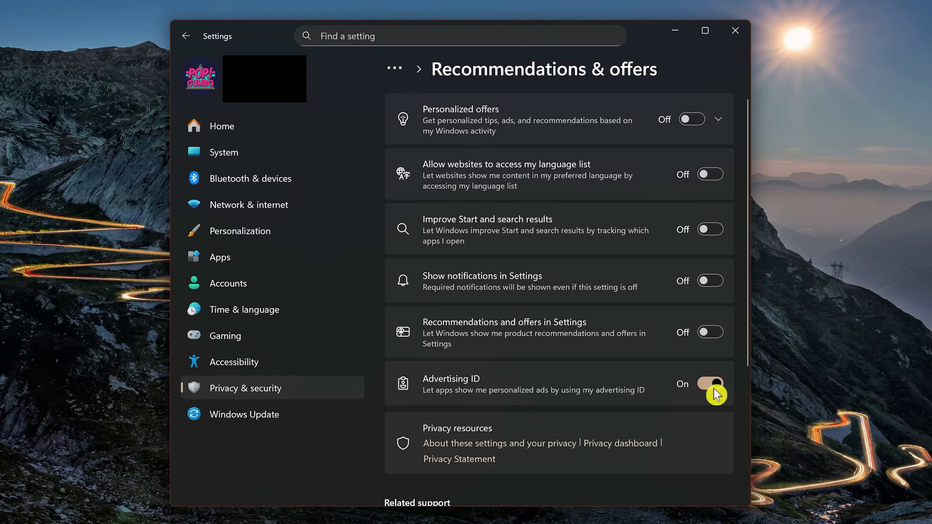
click(718, 392)
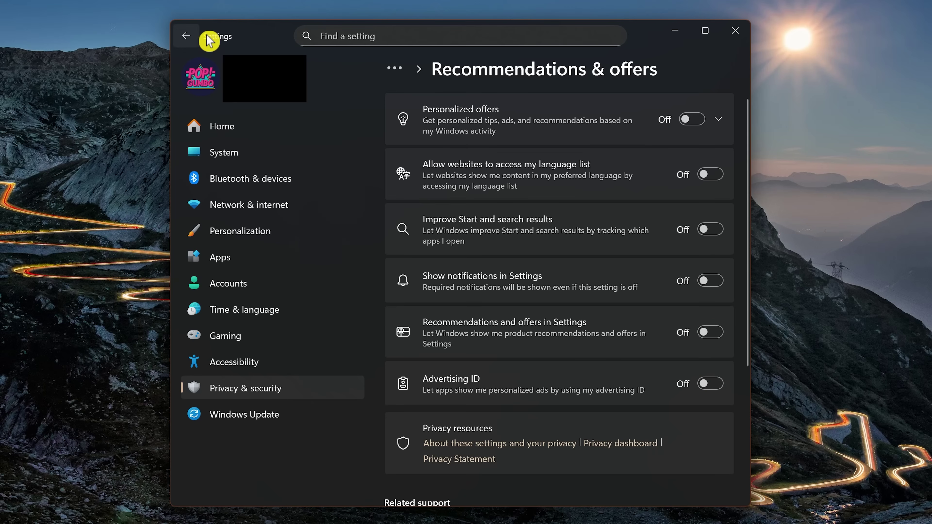
- Open Diagnostics & feedback and stop sending optional diagnostic data
click(190, 36)
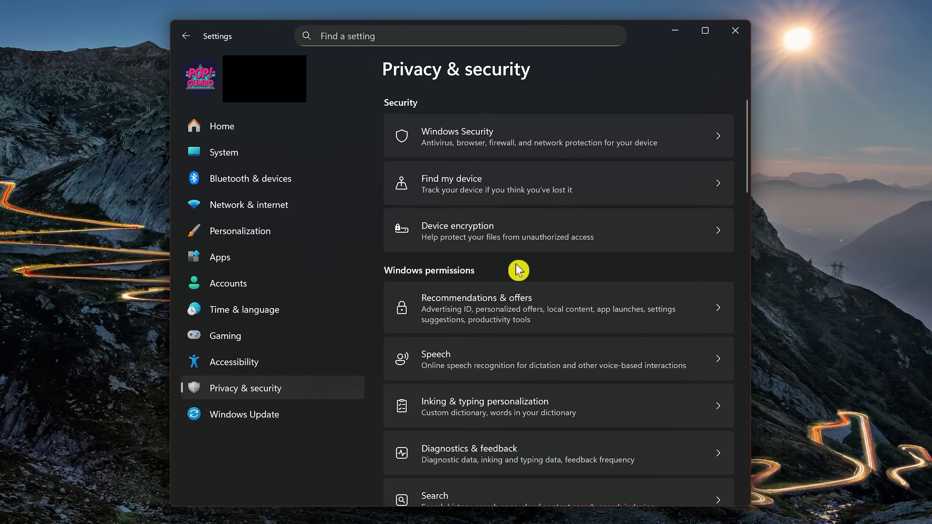
scroll(515, 264, down, 3)
scroll(517, 271, down, 2)
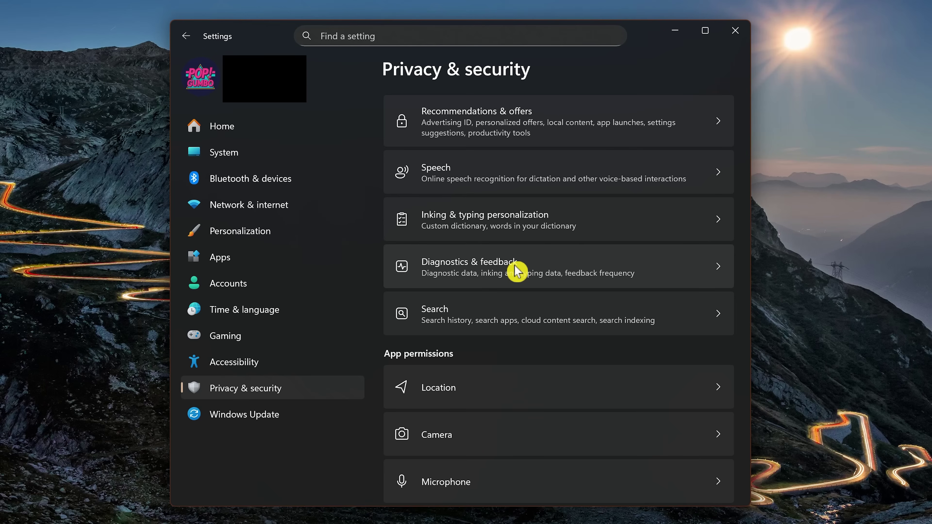
click(517, 272)
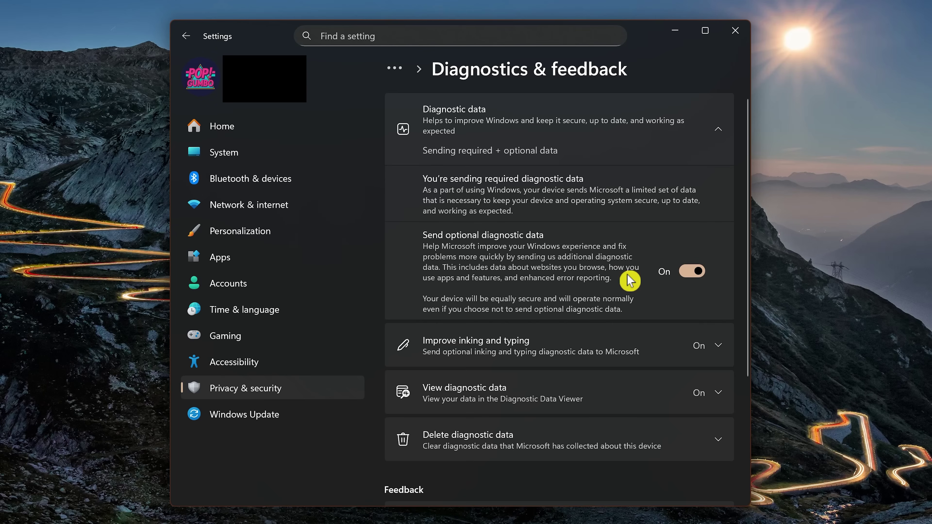
click(697, 276)
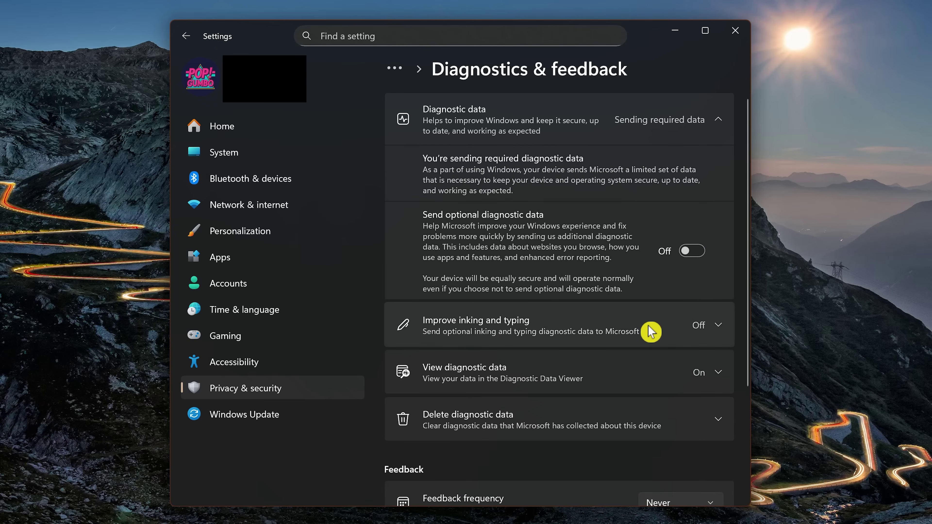
- Turn off the Diagnostic Data Viewer and expand the Delete diagnostic data option
click(650, 332)
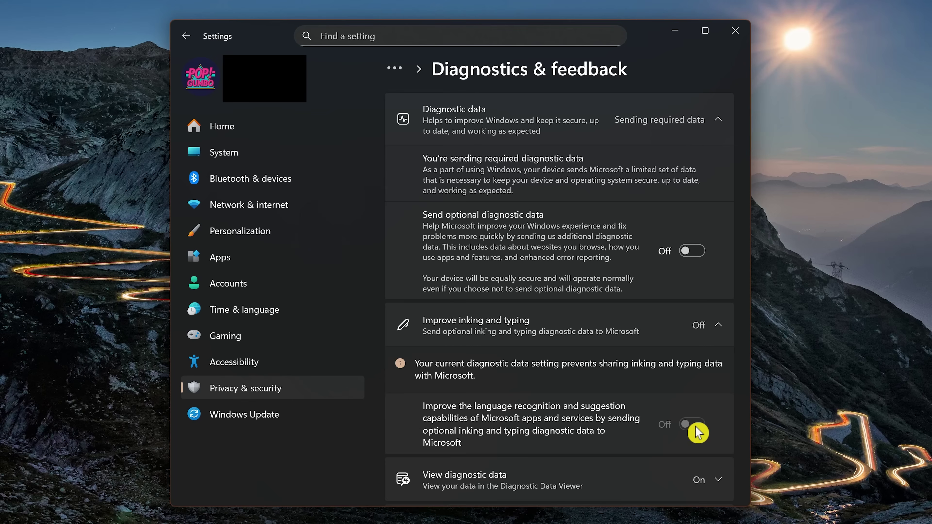
scroll(697, 433, down, 6)
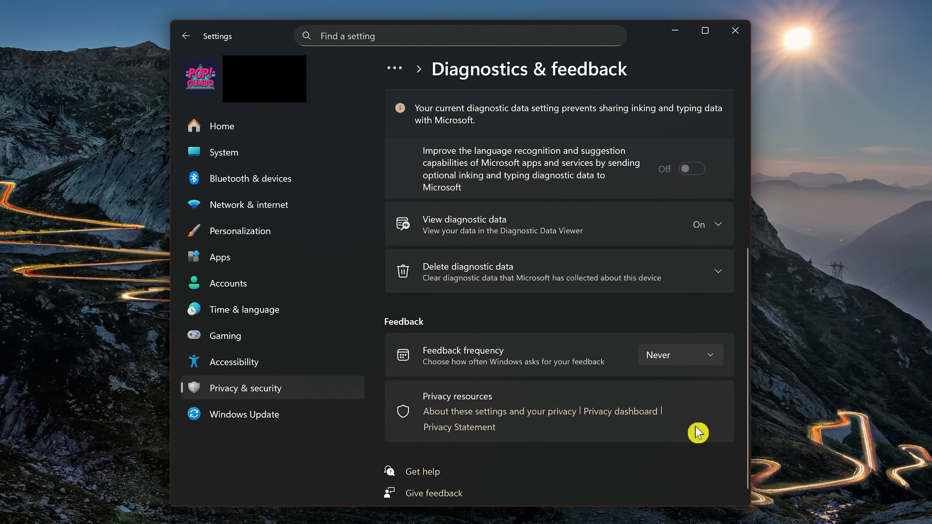
click(654, 223)
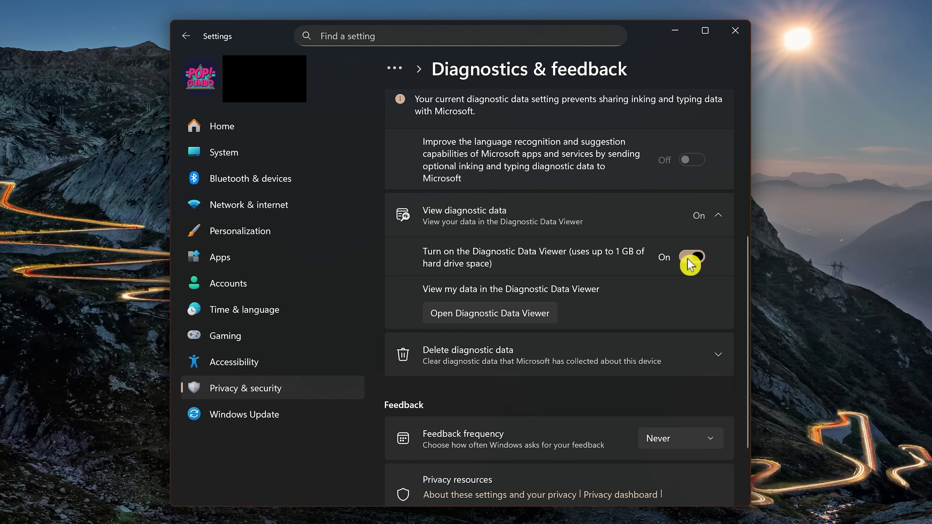
click(692, 258)
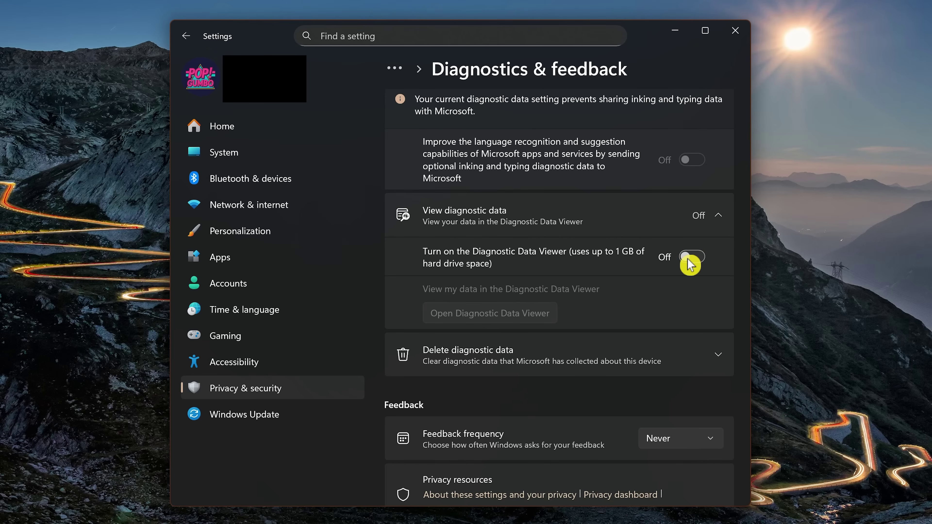
click(572, 353)
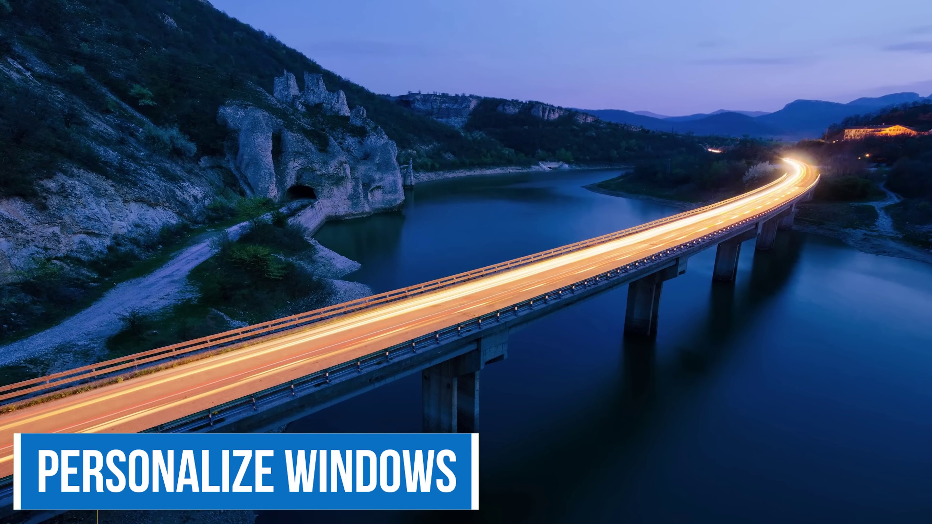
- From the desktop's Personalize menu, go to Colors and set the mode to Dark
right_click(477, 215)
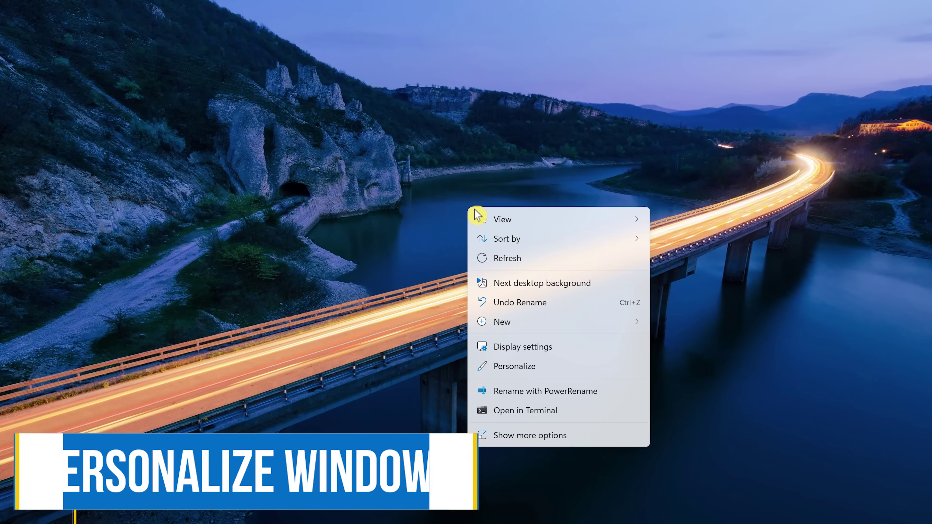
click(541, 369)
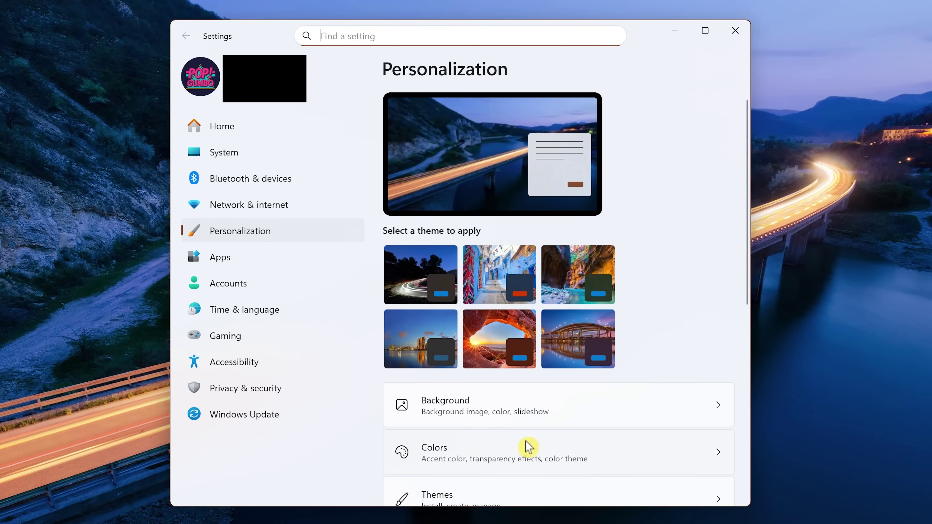
click(545, 457)
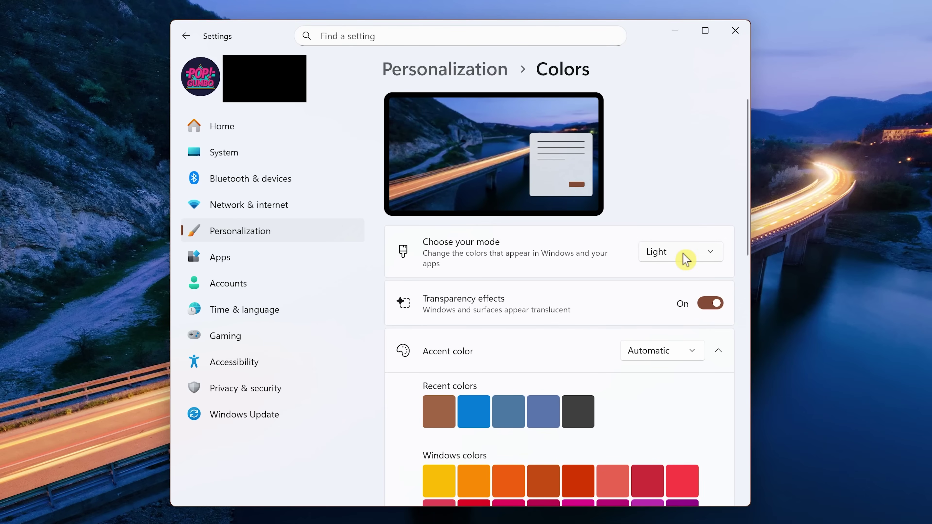
click(685, 259)
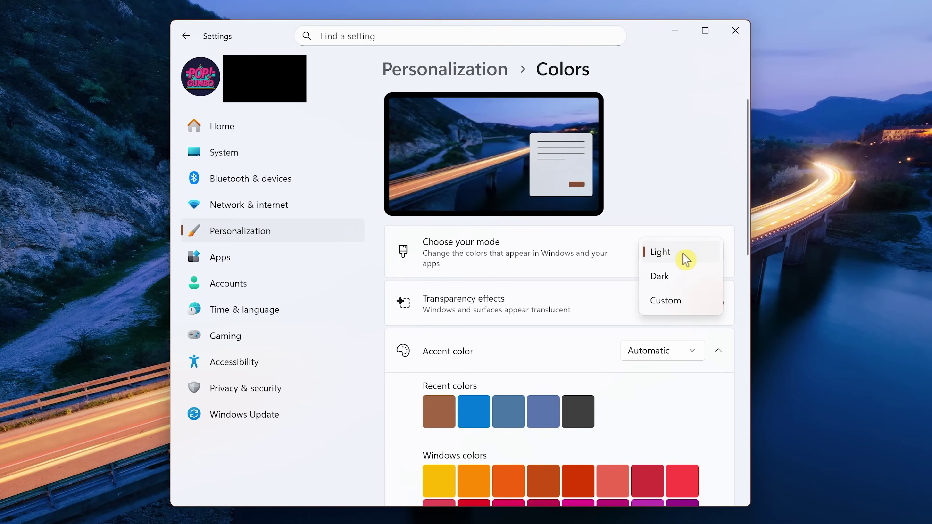
click(677, 277)
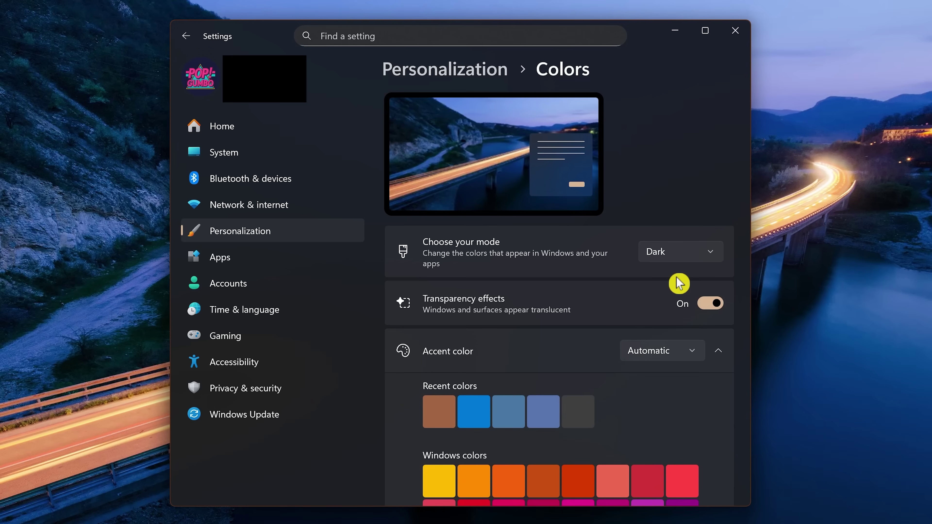
- Go back to the main Personalization page and open the Themes settings
click(186, 41)
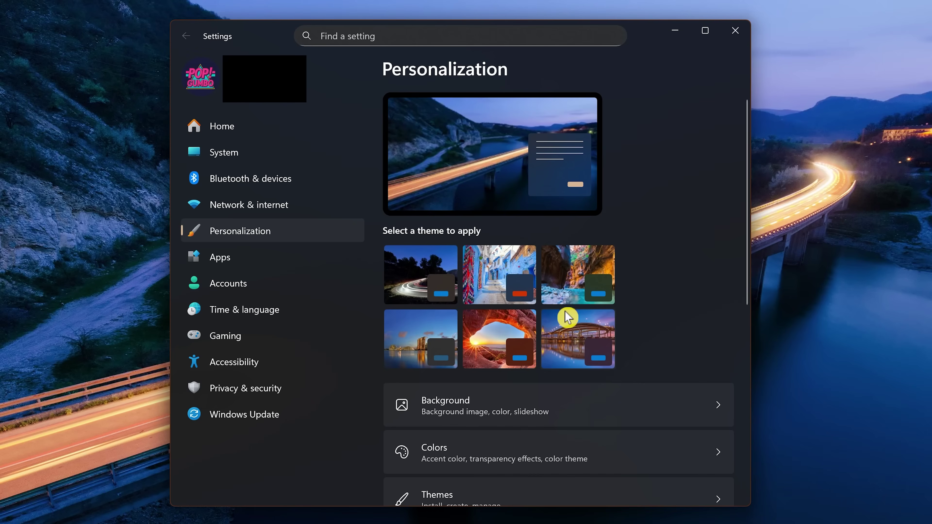
scroll(571, 317, down, 4)
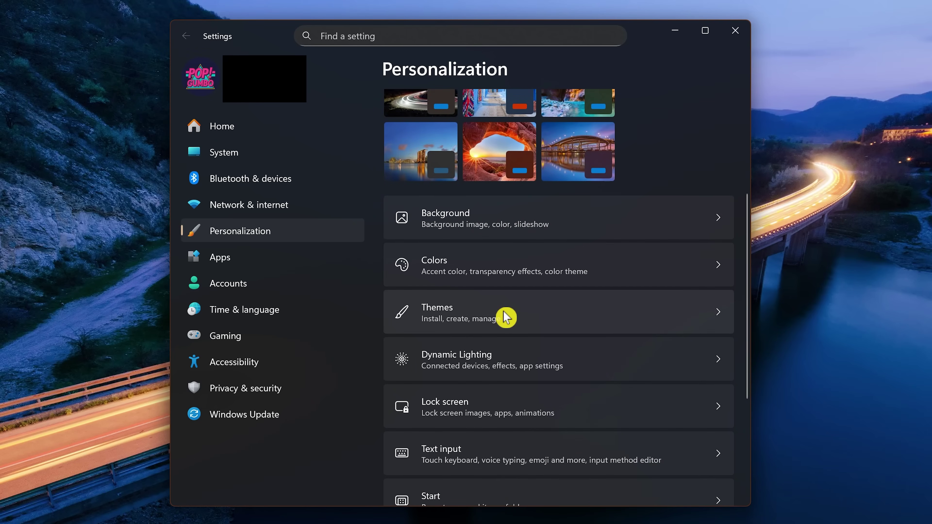
click(506, 316)
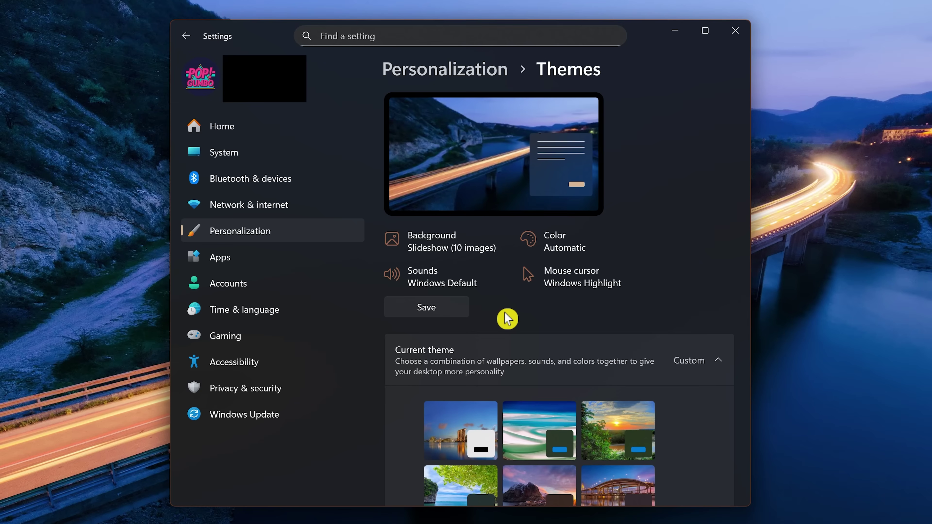
- Scroll through the available themes and open Browse themes in the Microsoft Store
scroll(508, 319, down, 8)
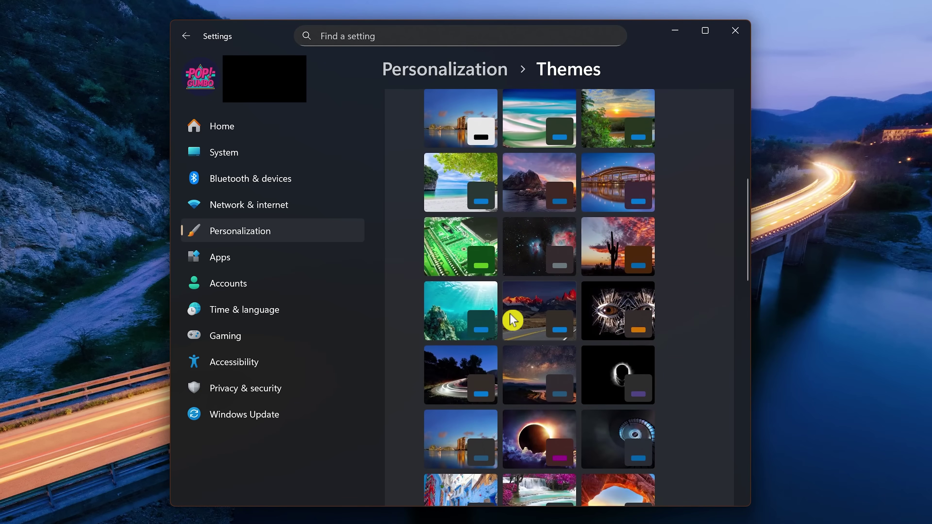
scroll(514, 320, down, 10)
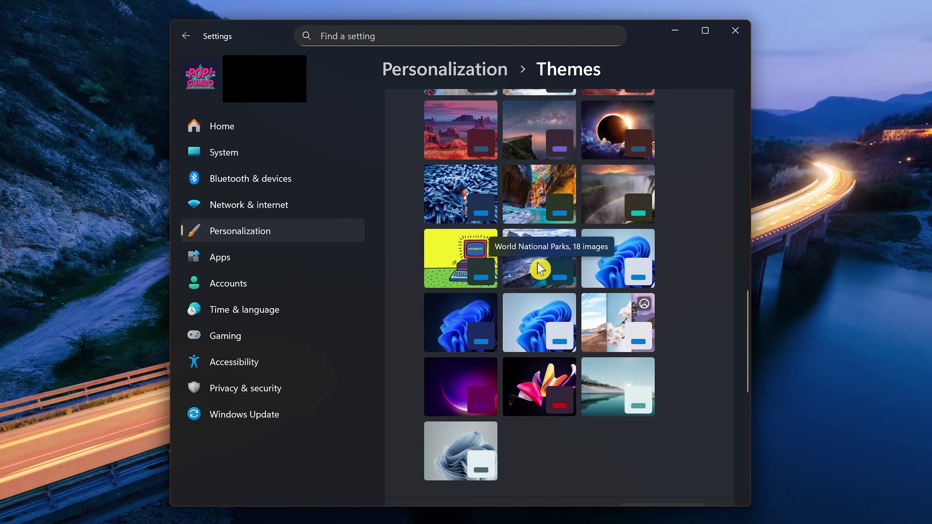
scroll(540, 270, down, 5)
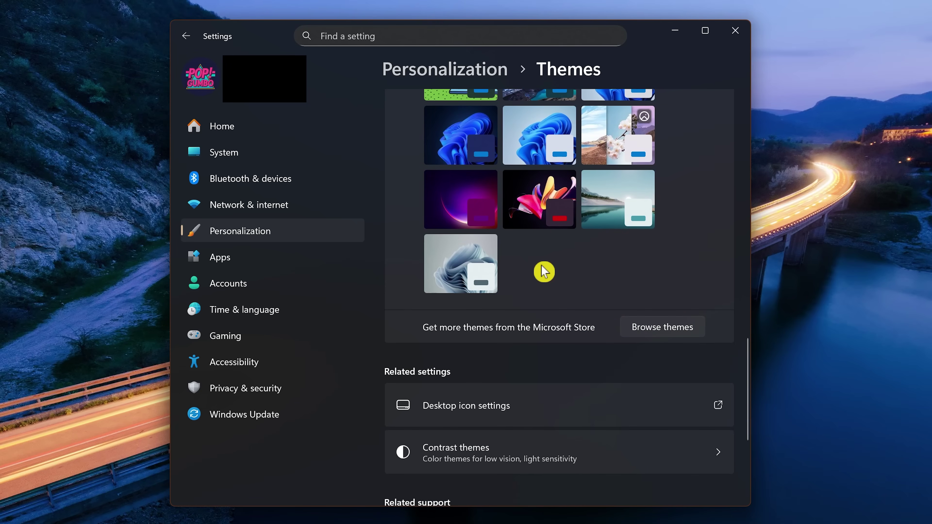
click(667, 332)
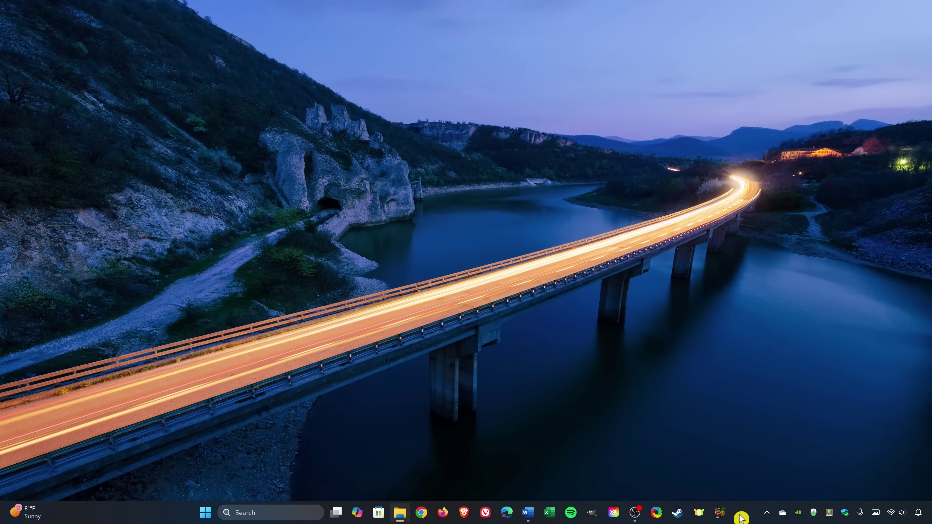
right_click(741, 518)
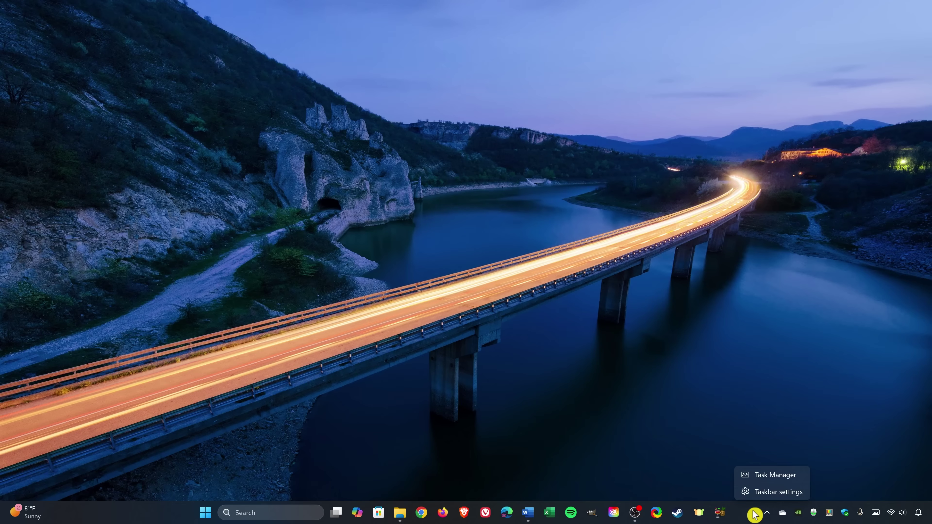
click(766, 492)
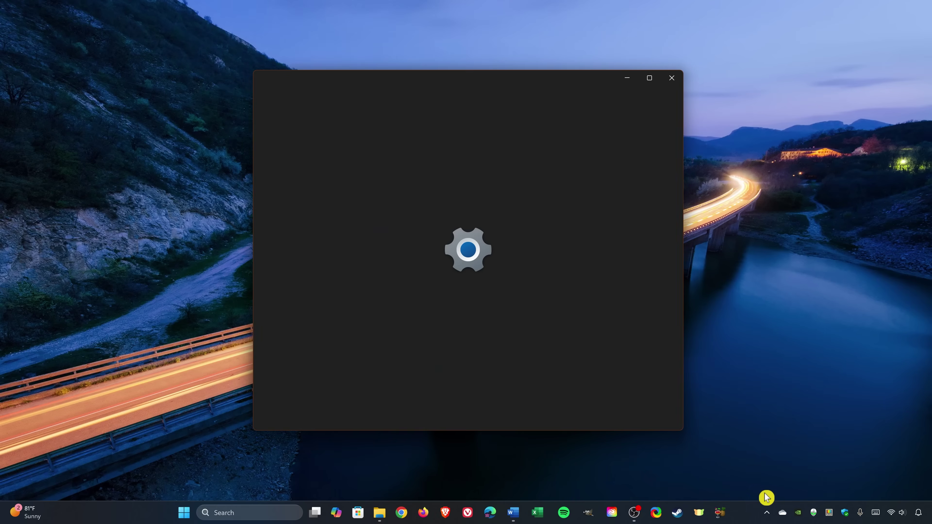
scroll(653, 382, down, 5)
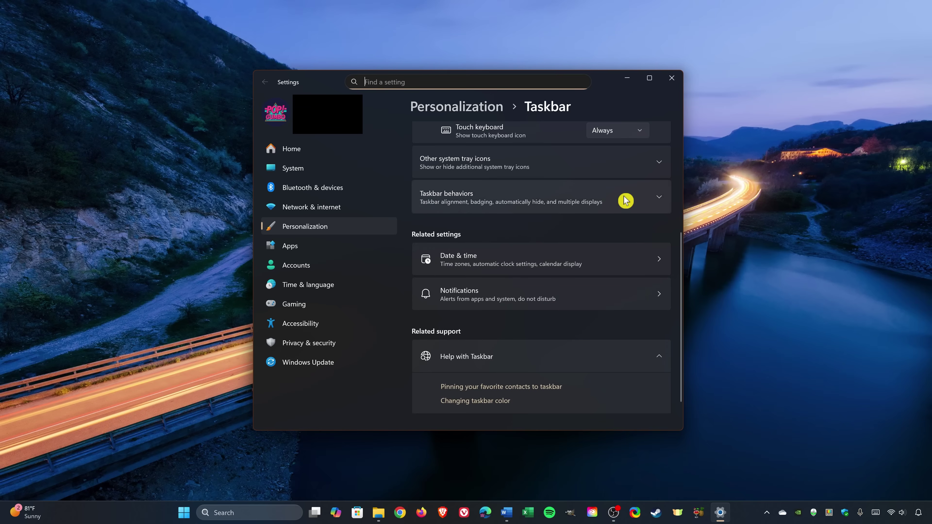
click(626, 200)
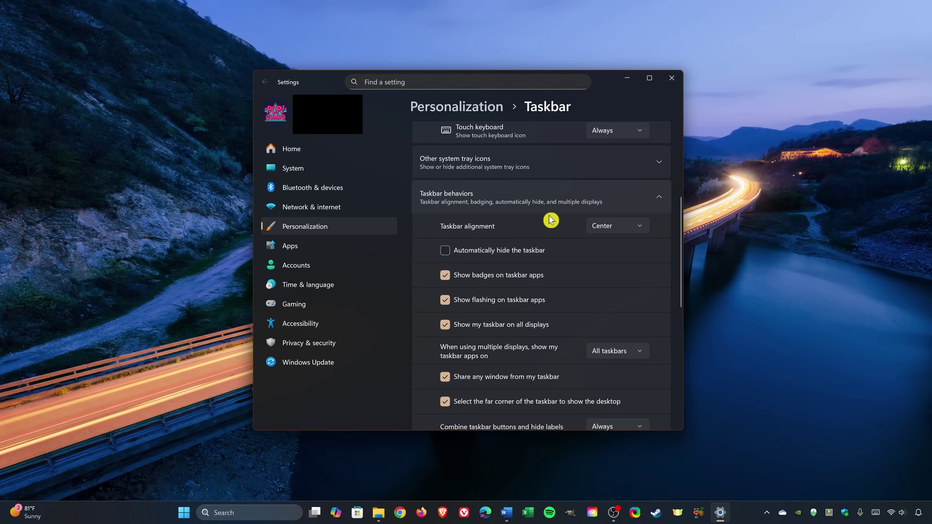
click(619, 228)
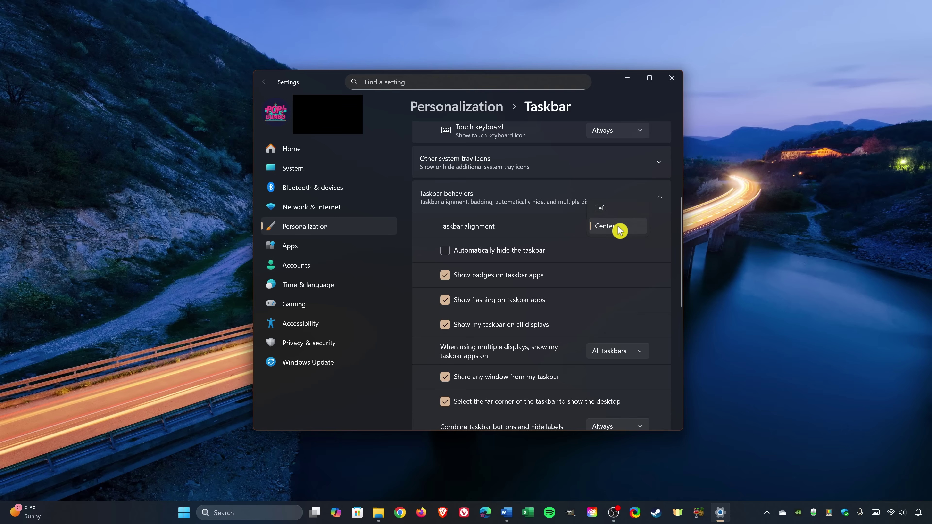
click(616, 212)
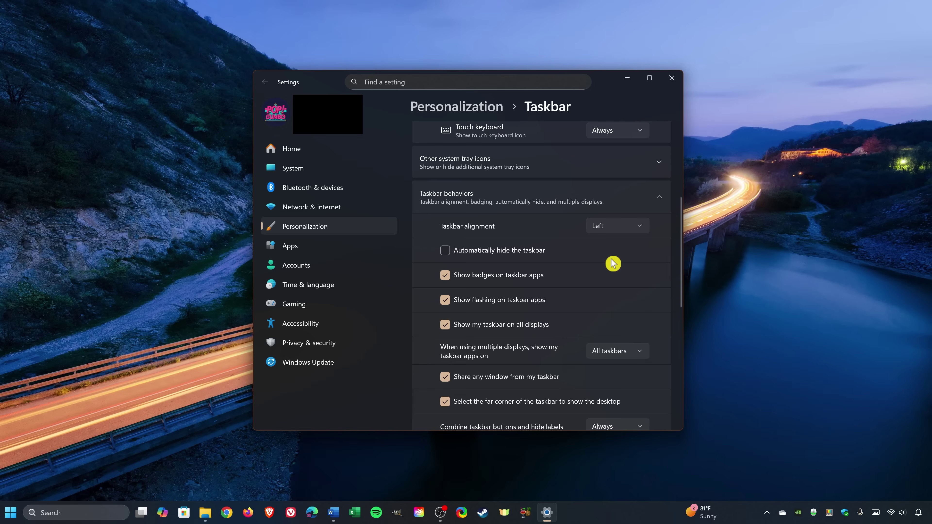
click(624, 230)
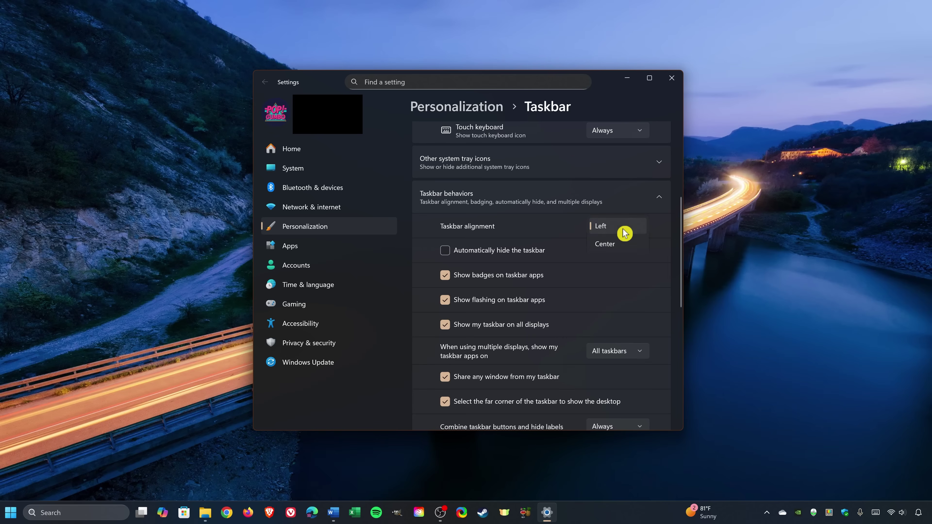
click(620, 244)
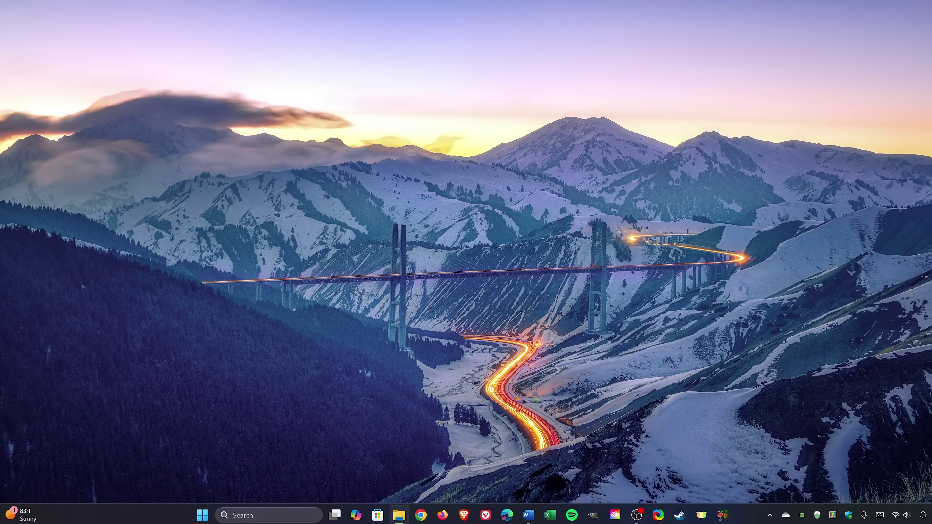
- Open Task Manager from the taskbar and show the Startup apps list
right_click(745, 518)
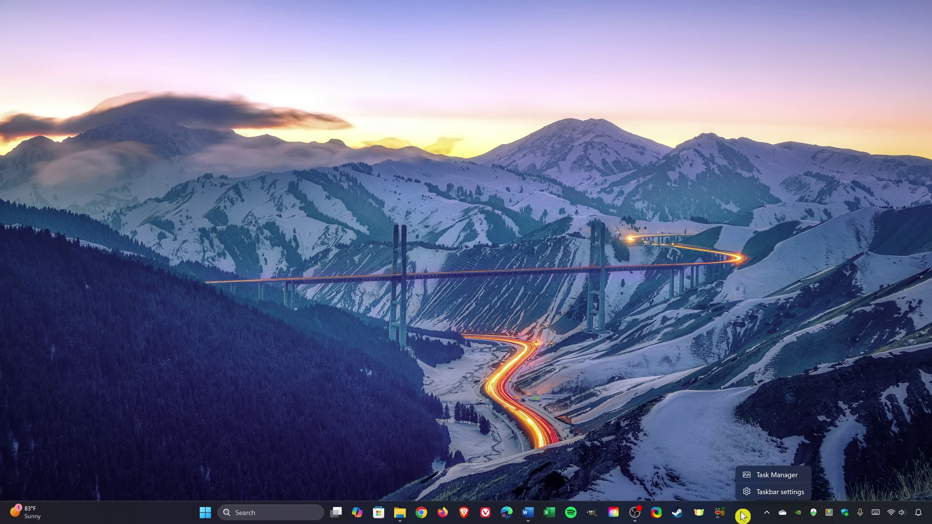
click(764, 475)
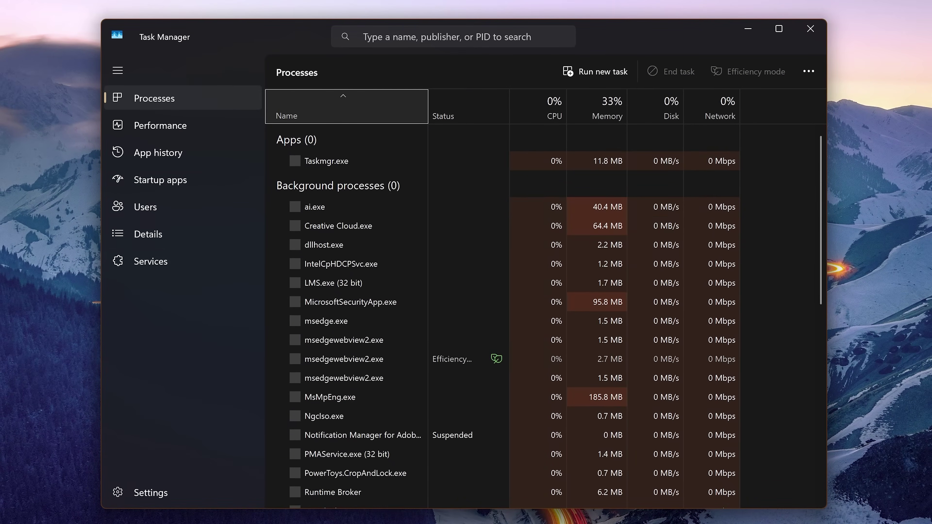
click(201, 186)
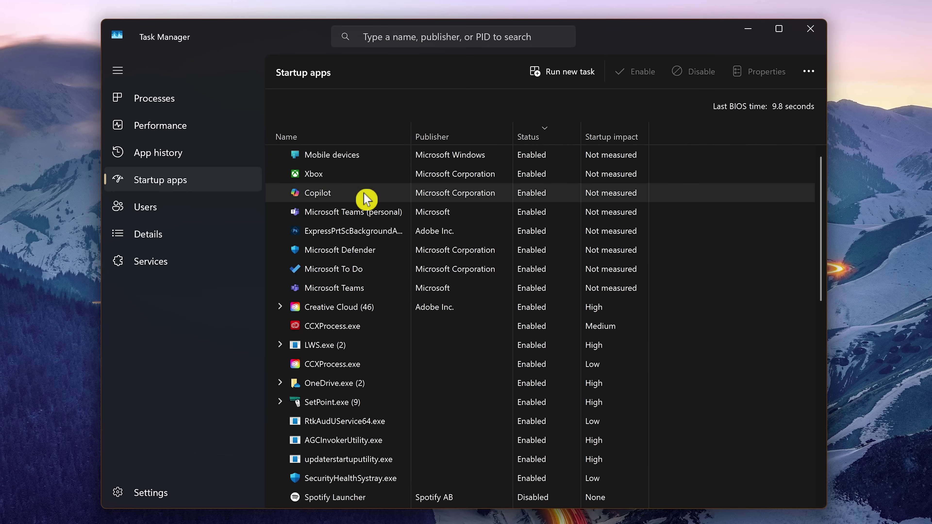
- Disable Xbox, Copilot and Microsoft Teams (personal) as startup apps
click(367, 176)
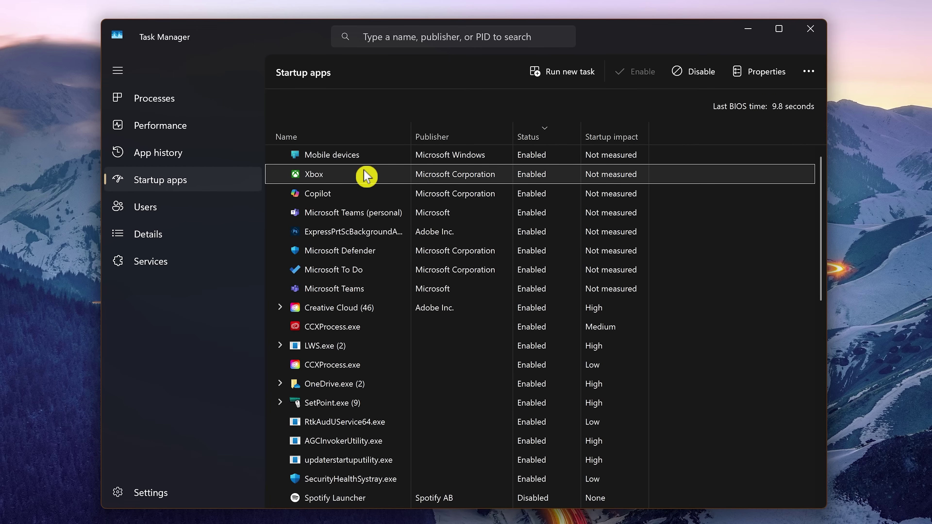
click(705, 71)
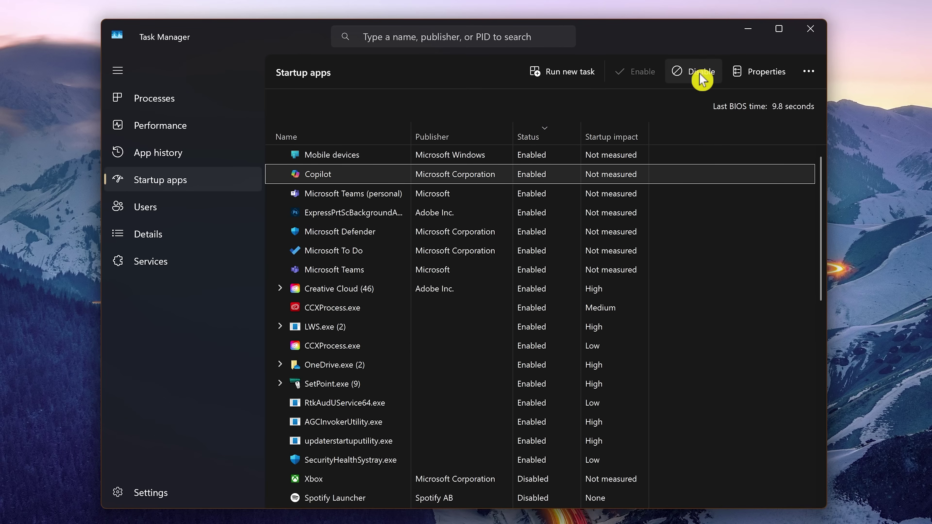
click(701, 78)
click(700, 76)
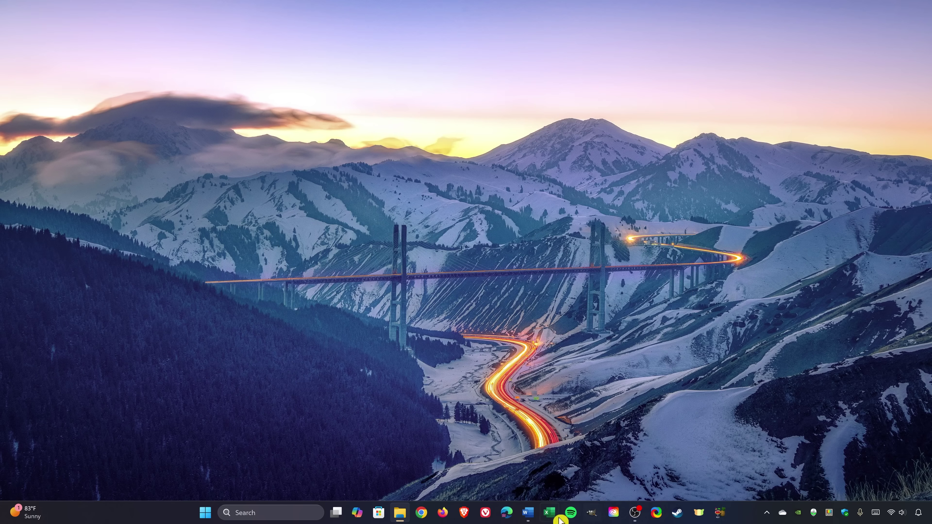
- Unpin Microsoft Edge from the taskbar, then briefly open and close the Widgets panel
right_click(508, 514)
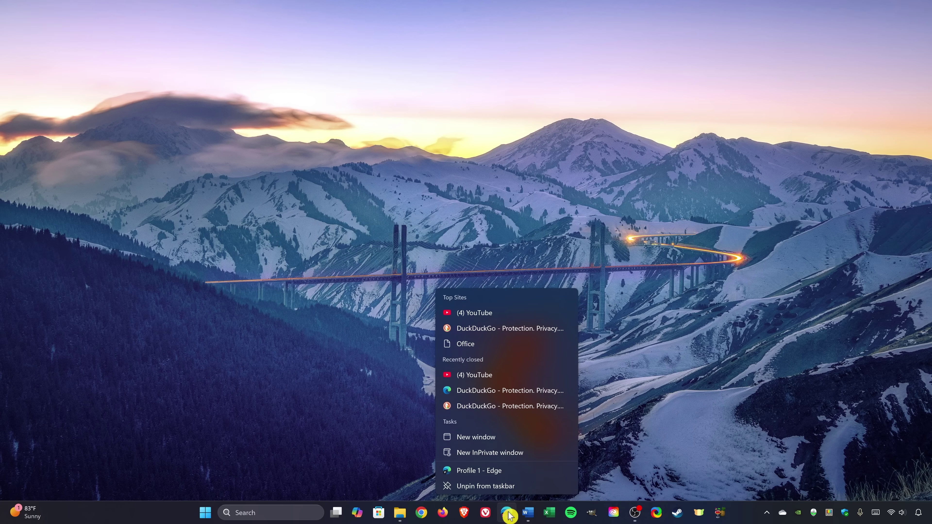
click(506, 486)
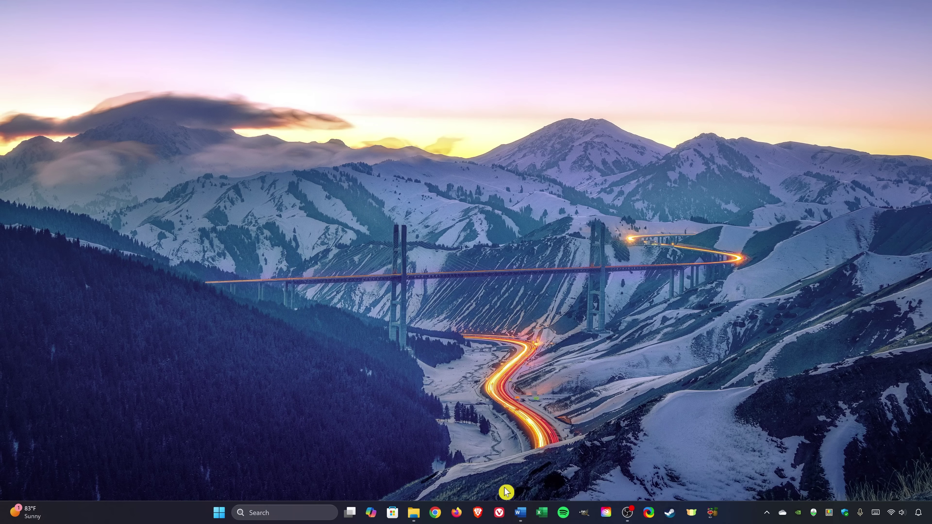
click(45, 514)
click(147, 519)
mouse_move(351, 517)
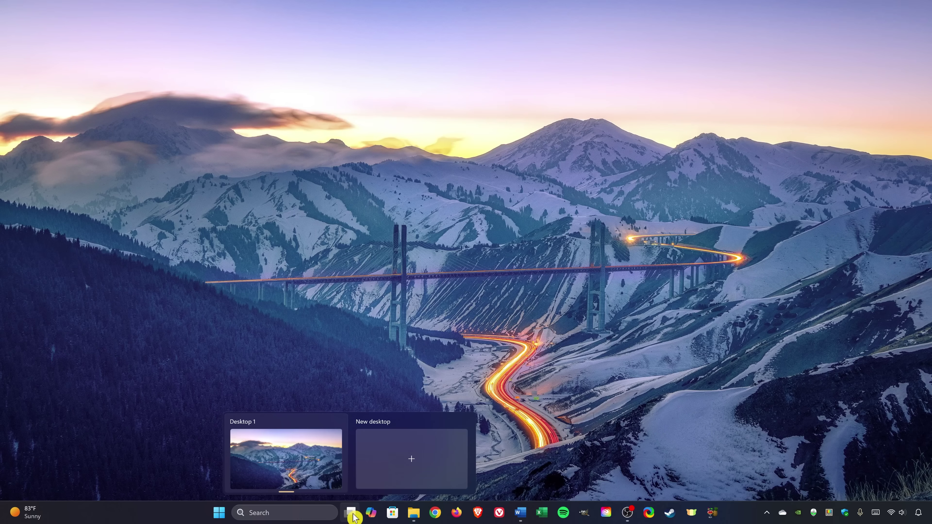
- Open taskbar settings and turn off the Task view and Widgets taskbar items
right_click(733, 517)
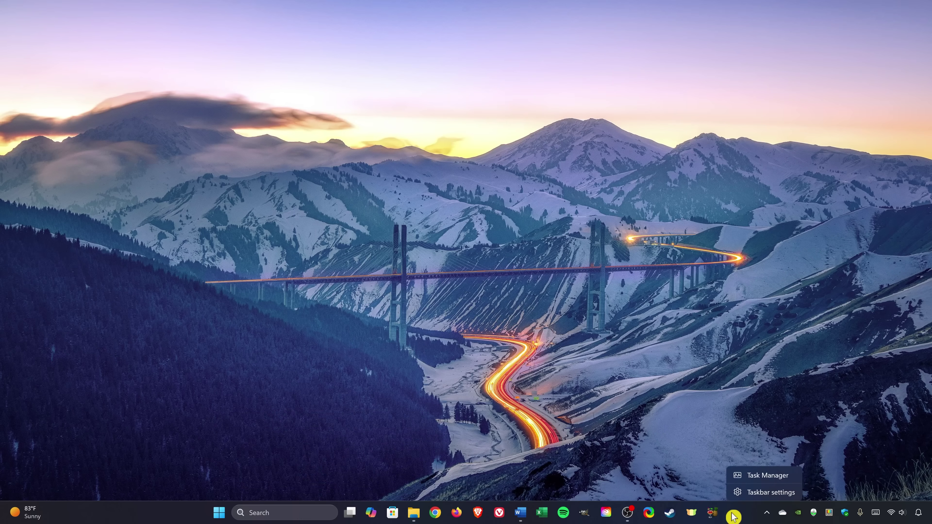
click(756, 496)
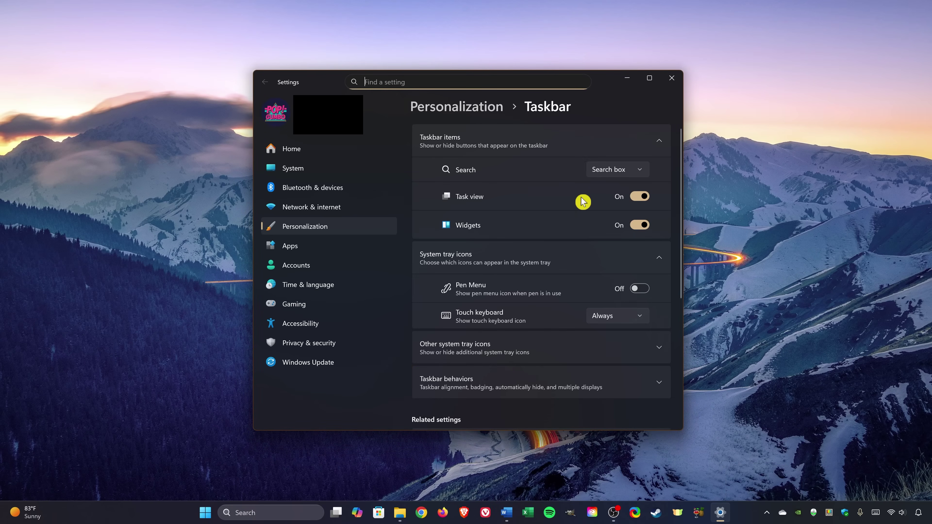
click(643, 198)
click(646, 226)
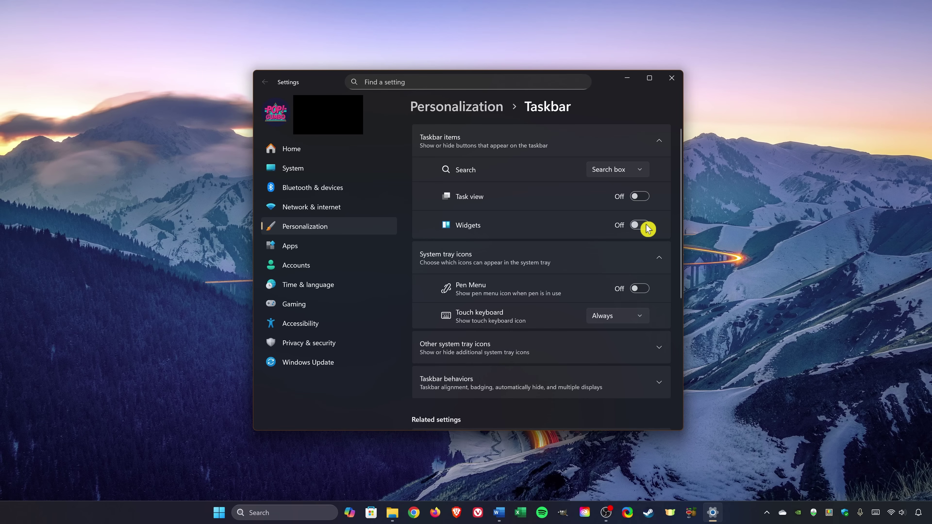
- Switch the taskbar Search setting to Hide, then to Search icon only
click(621, 172)
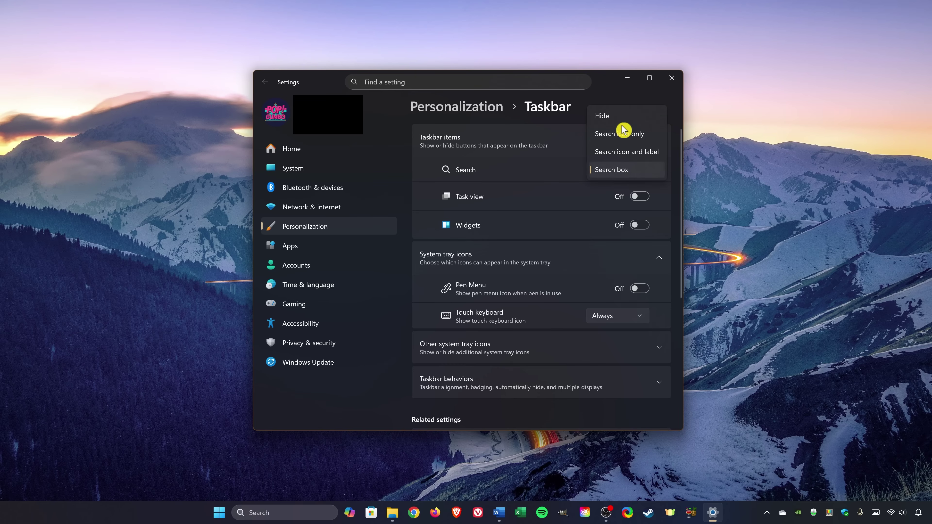
click(624, 116)
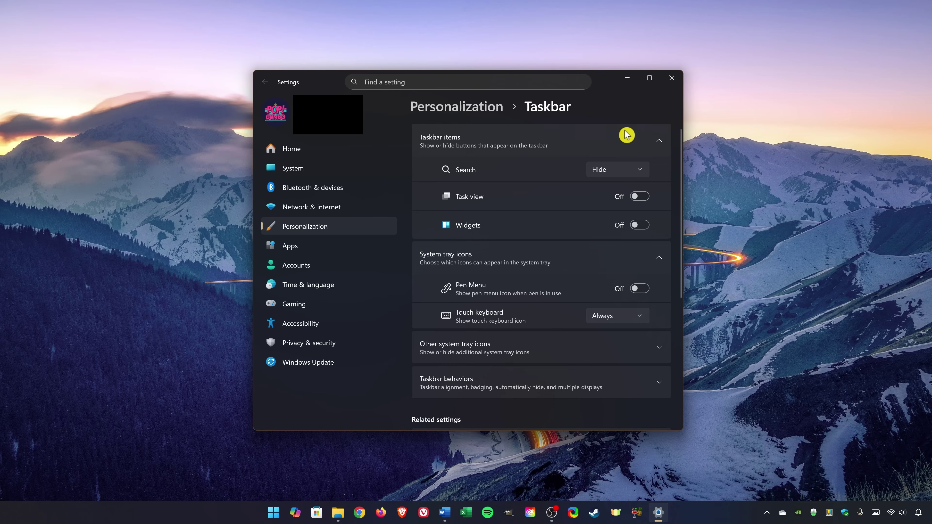
click(630, 176)
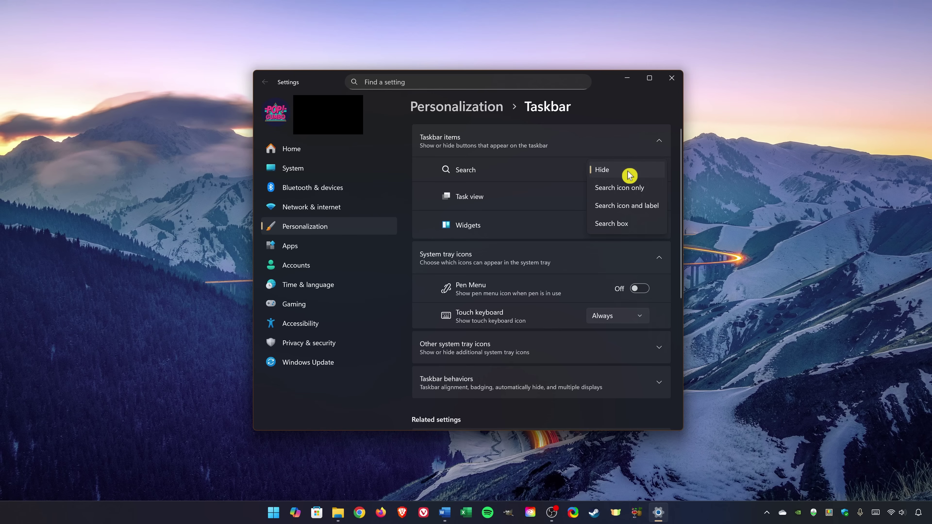
click(638, 193)
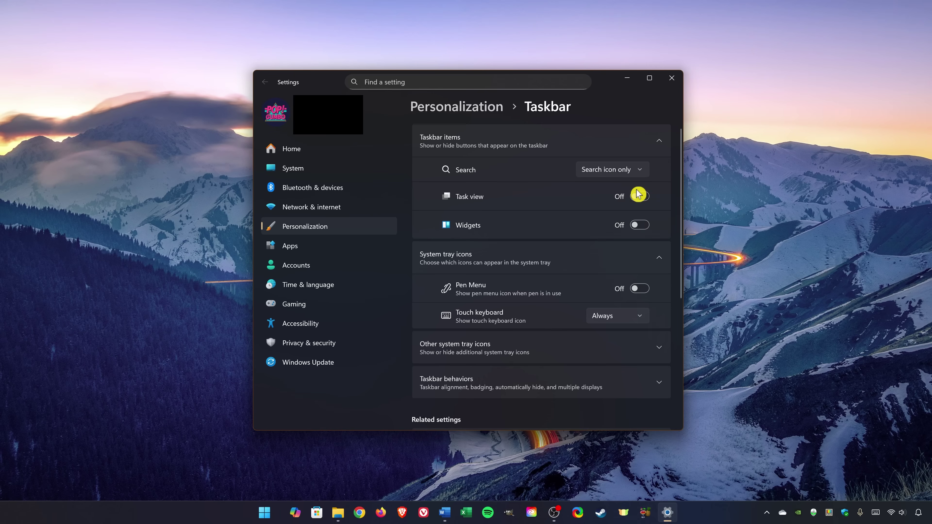
click(637, 174)
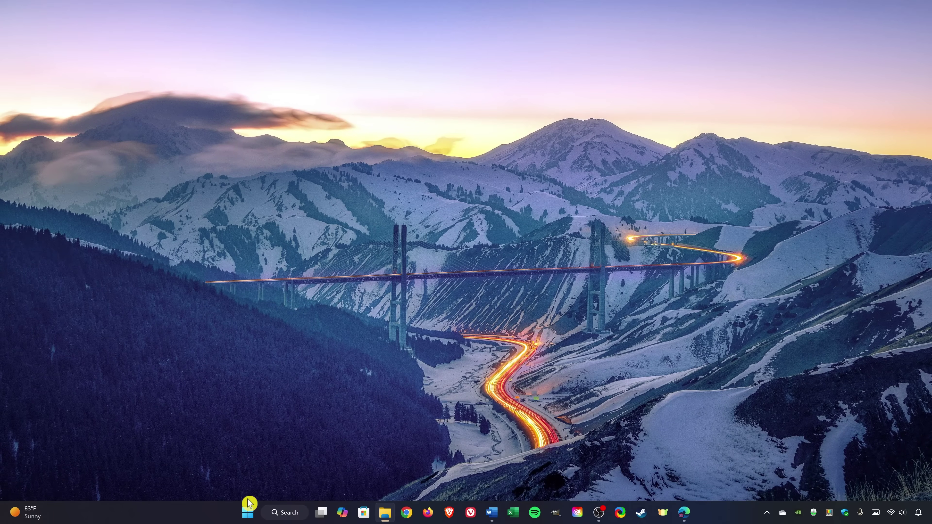
- Pin HandBrake to the taskbar from the All apps H section and place it between Word and Excel
click(249, 512)
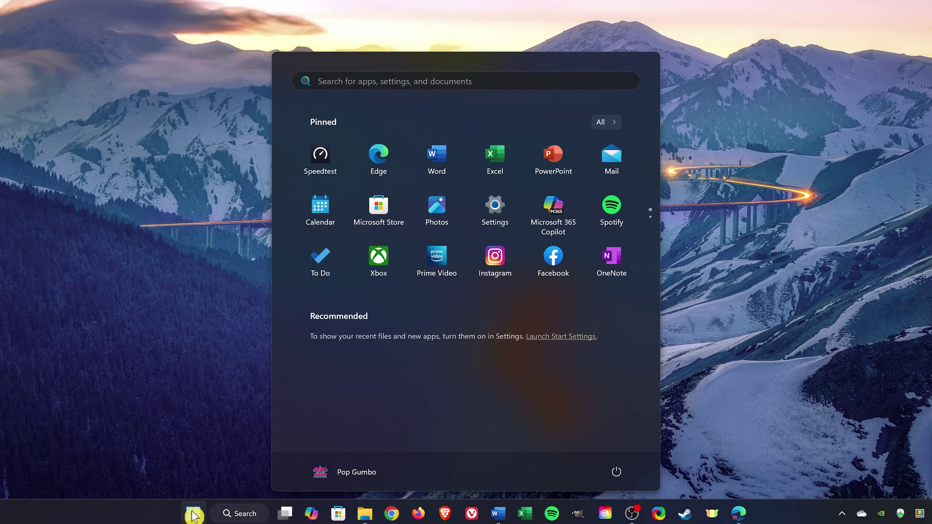
click(606, 122)
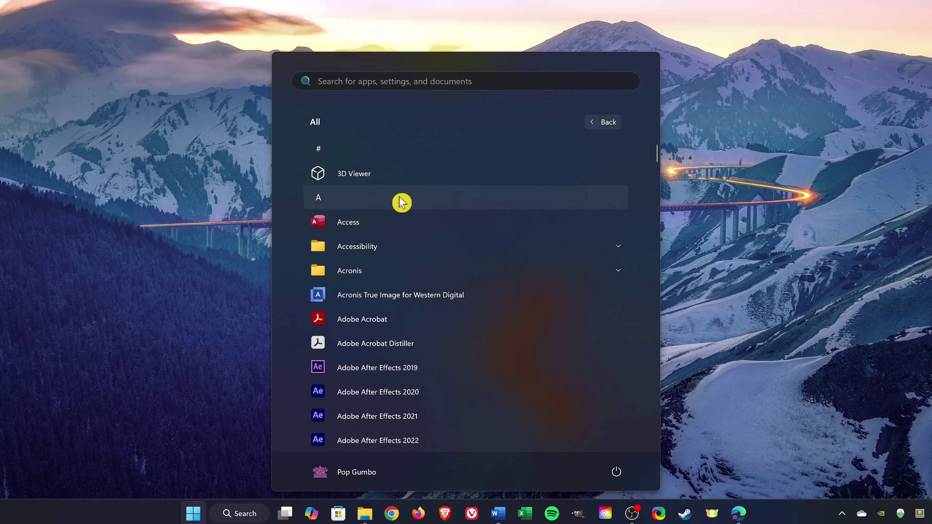
click(402, 202)
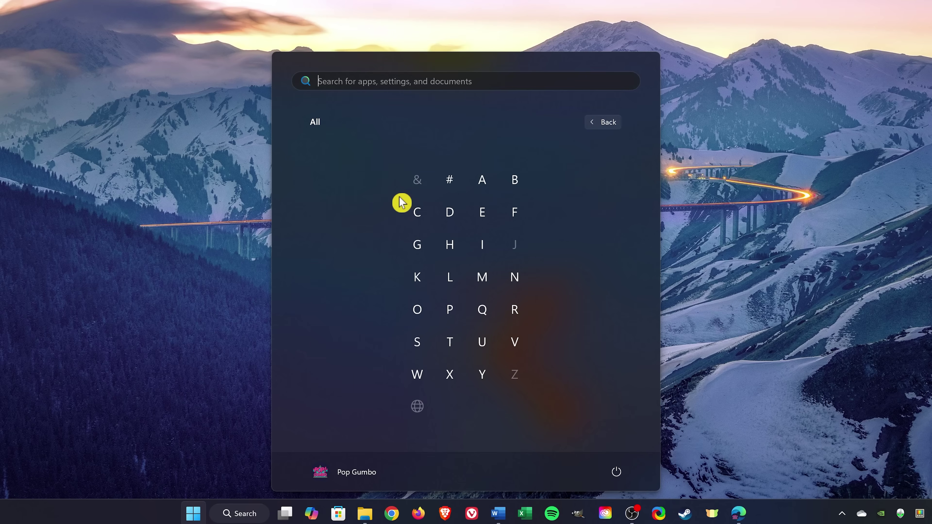
click(452, 255)
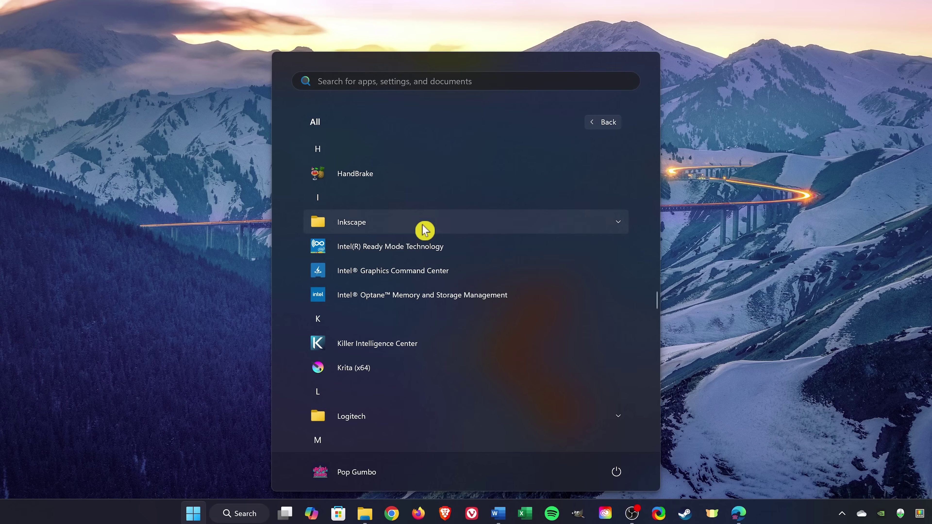
right_click(380, 182)
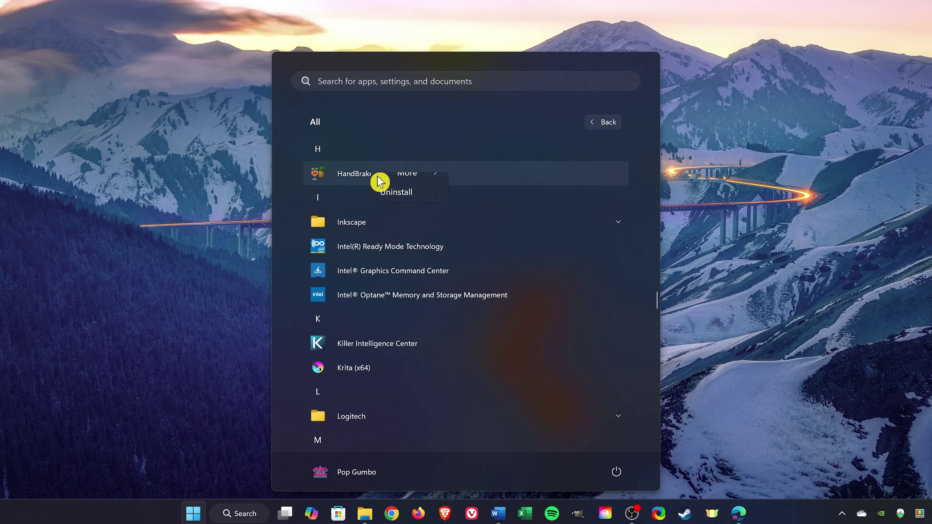
mouse_move(416, 206)
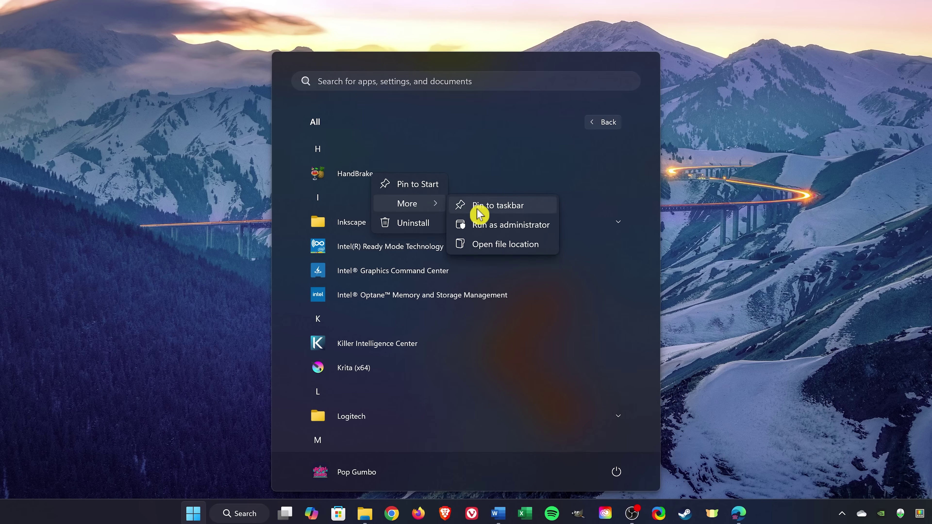
click(489, 212)
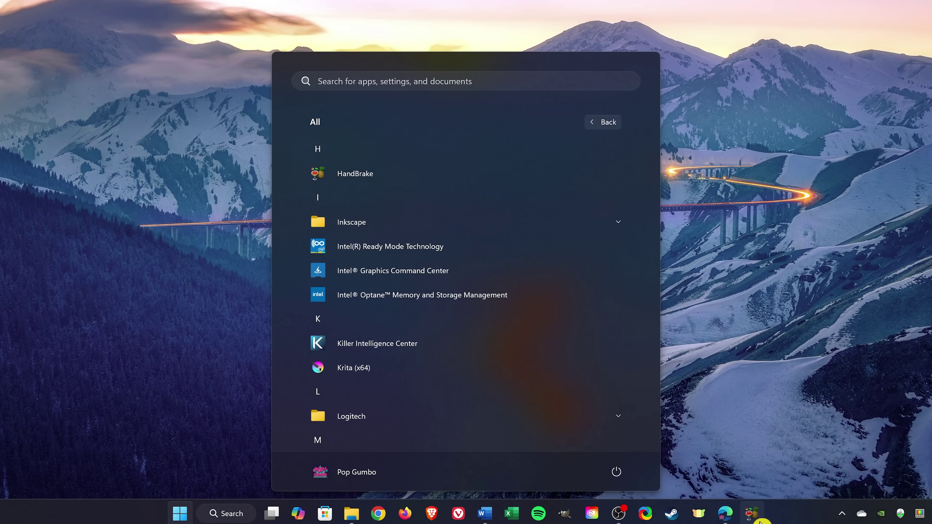
key(Escape)
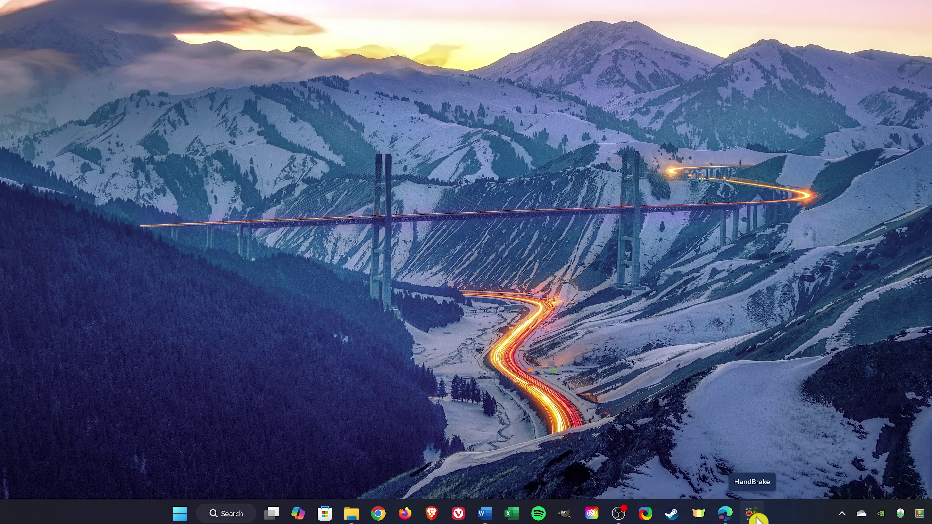
click(756, 517)
drag(756, 518, 592, 522)
- Pin the Edge browser to the taskbar from its taskbar icon
click(752, 513)
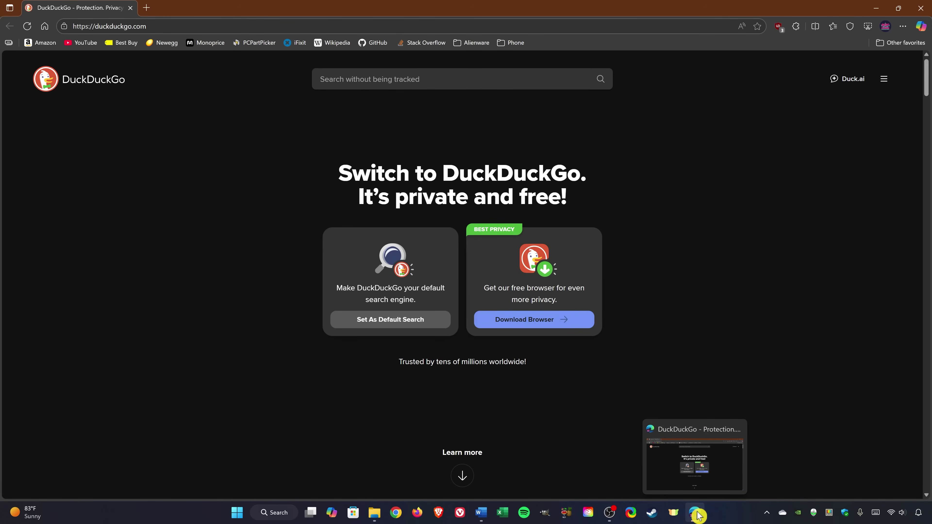
right_click(697, 515)
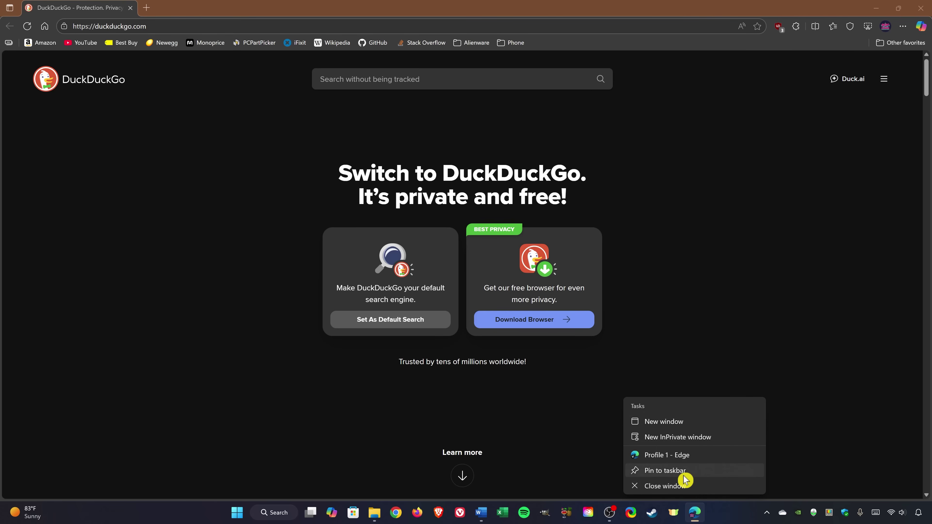
click(684, 475)
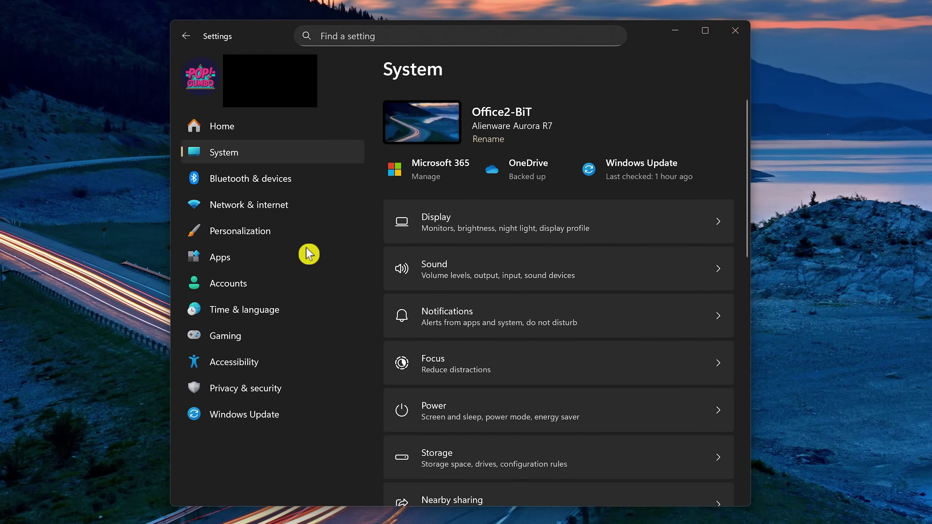
- Go to Accounts and open the Sign-in options page
click(290, 292)
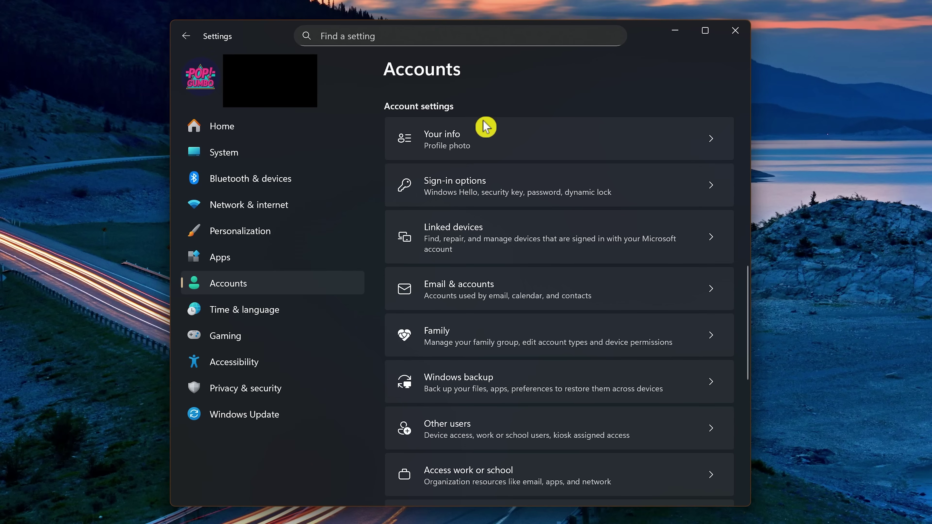
click(505, 188)
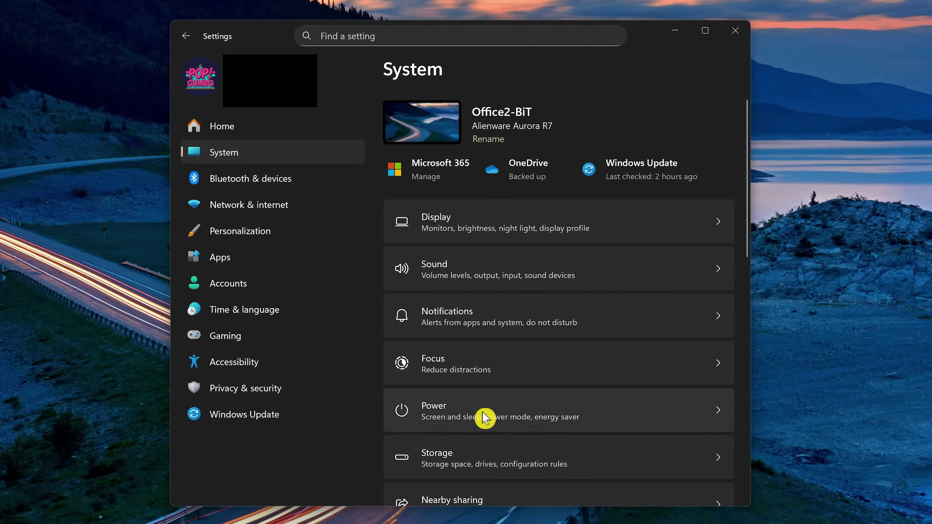
- Open Storage cleanup recommendations, expand Temporary files and view the full 2.61 GB list via See advanced options
click(490, 463)
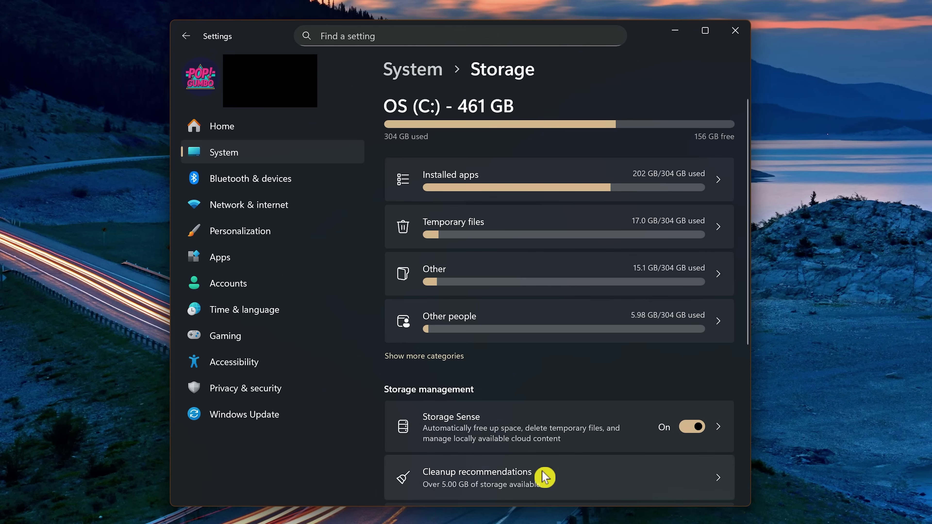
click(546, 478)
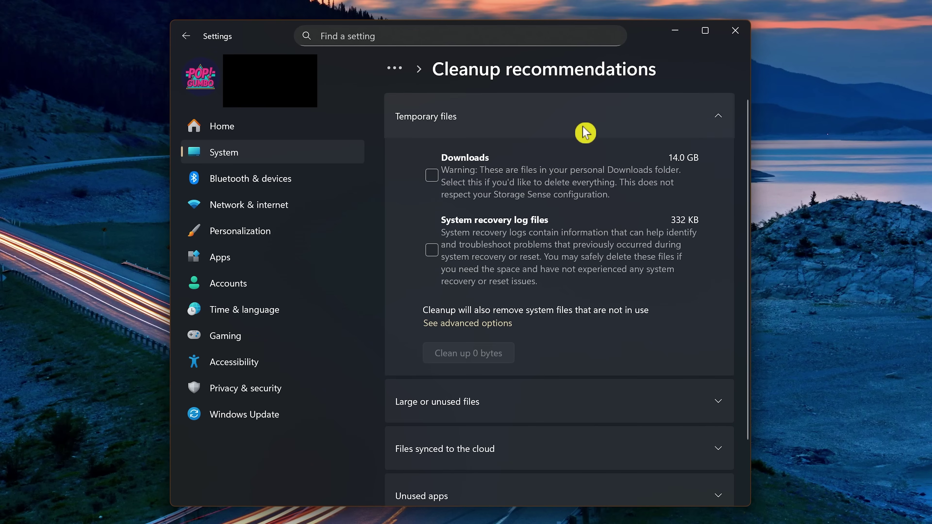
click(585, 128)
click(585, 127)
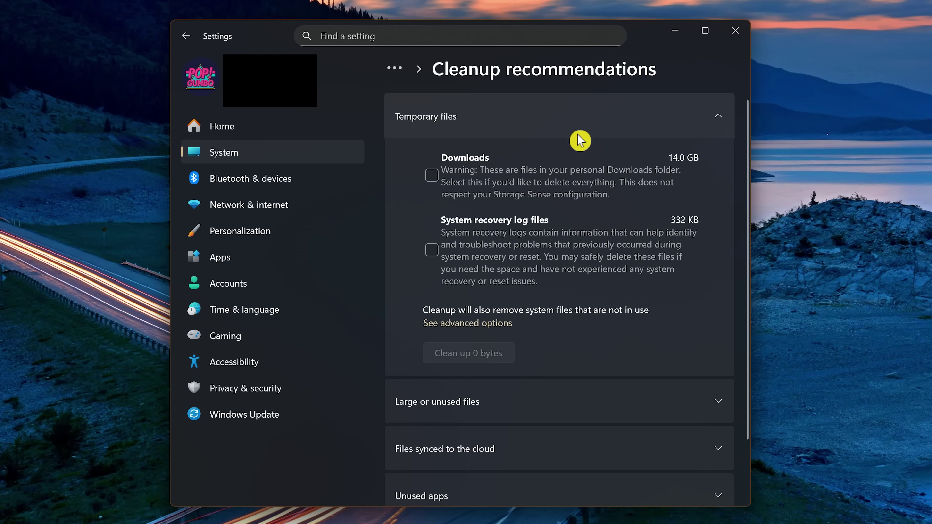
click(476, 324)
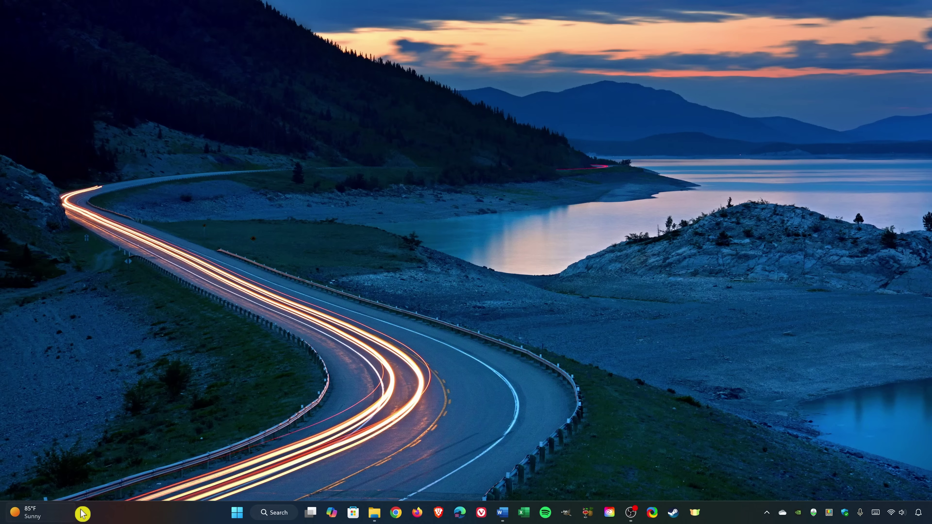
- Open the Widgets board from the taskbar weather and choose Add widgets from the MLB widget's menu
mouse_move(68, 514)
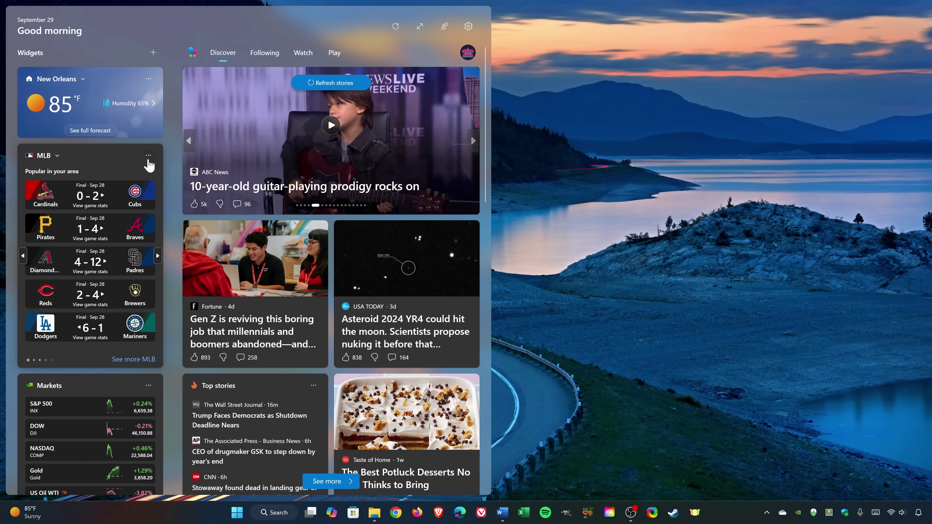
click(149, 156)
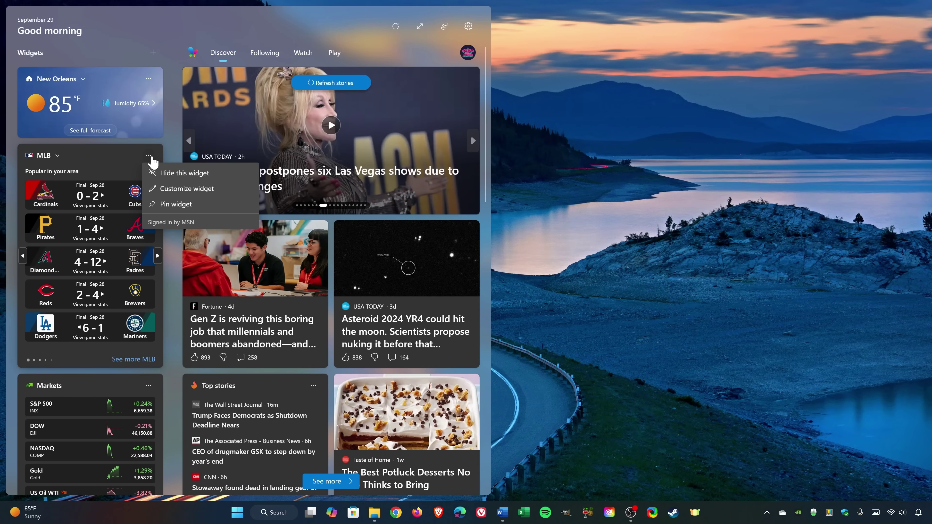
click(153, 54)
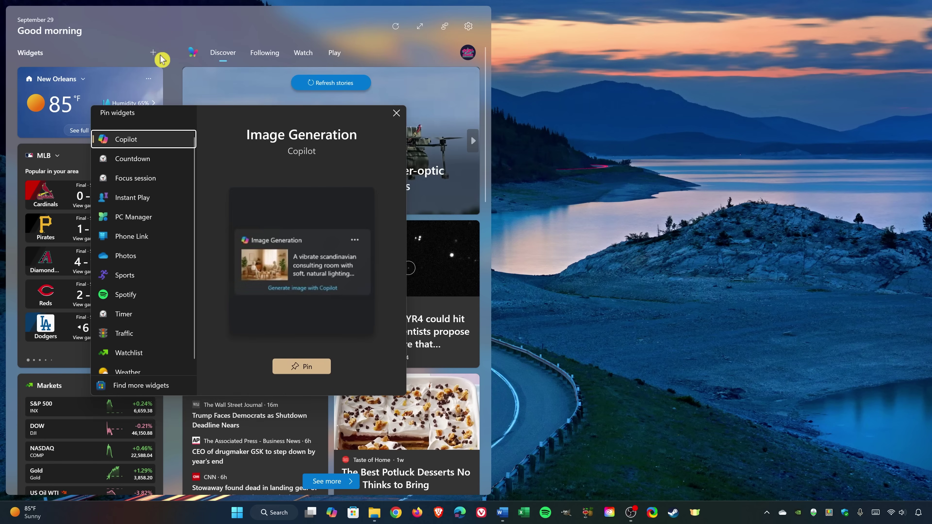